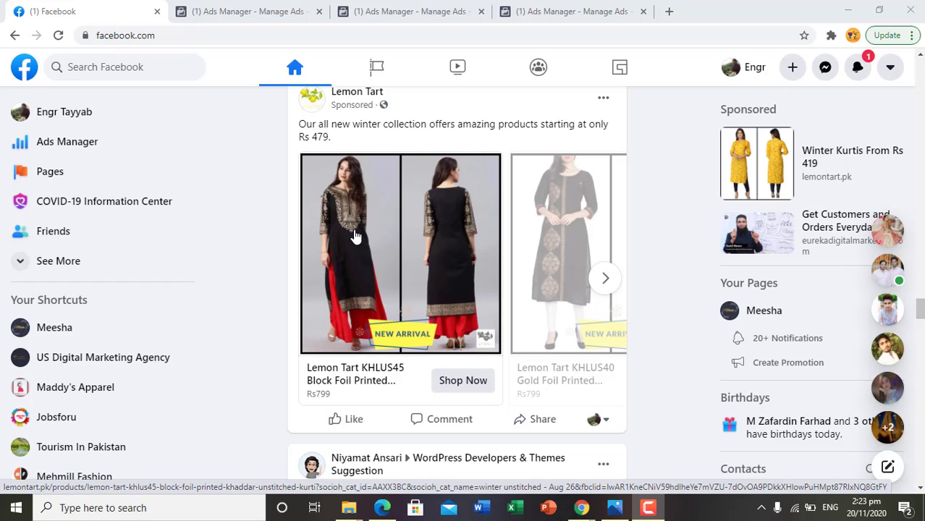
- Bring up the Facebook window and look through the conversion, message and traffic ad drafts
mouse_move(581, 508)
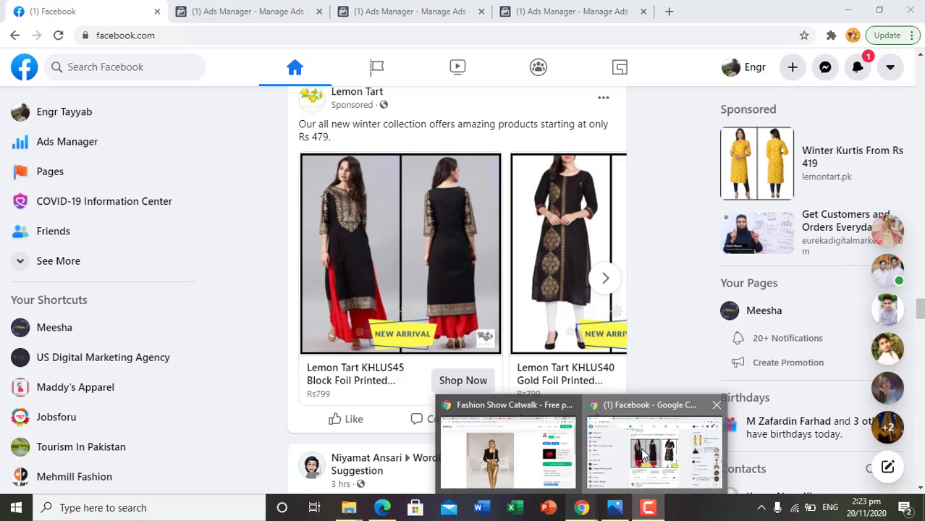
left_click(643, 454)
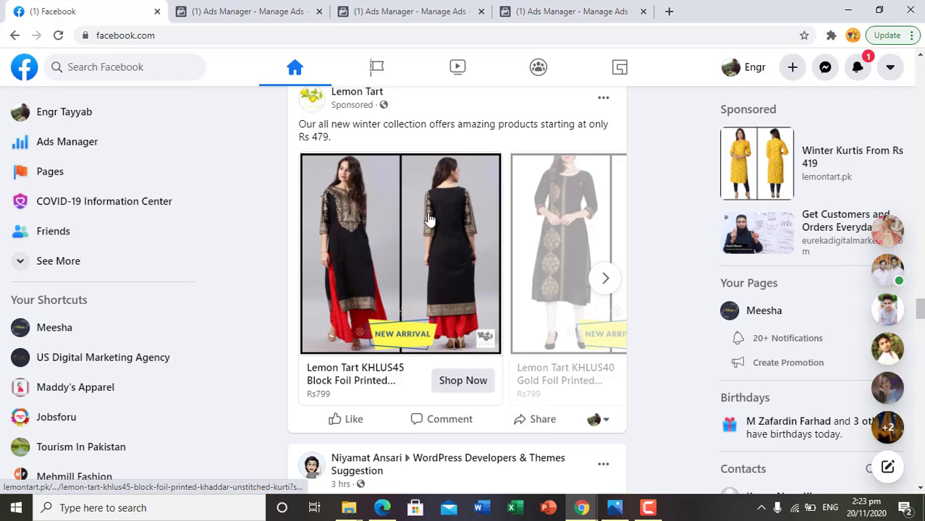
left_click(294, 9)
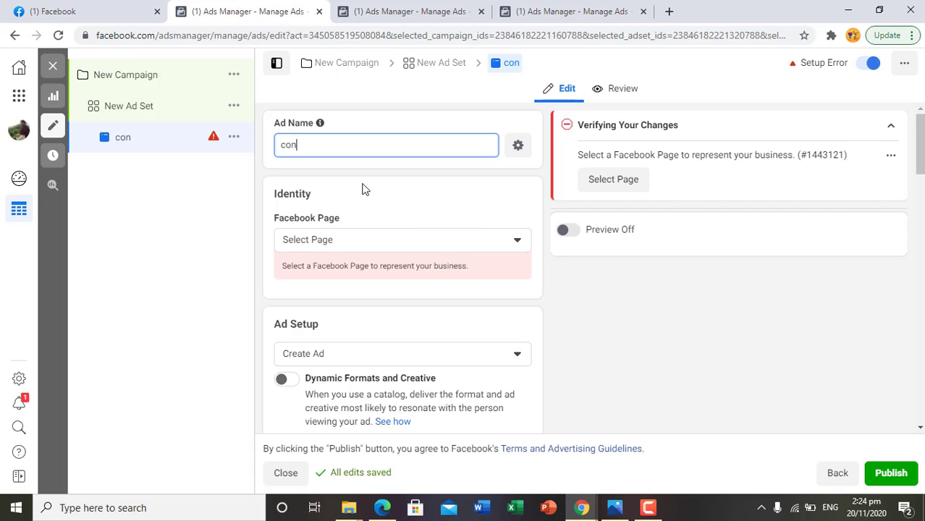
left_click(349, 8)
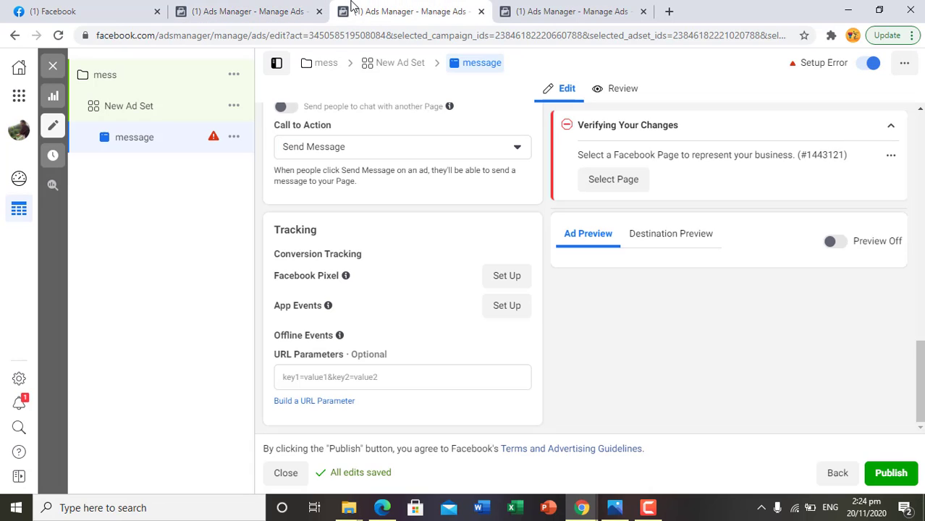
left_click(609, 7)
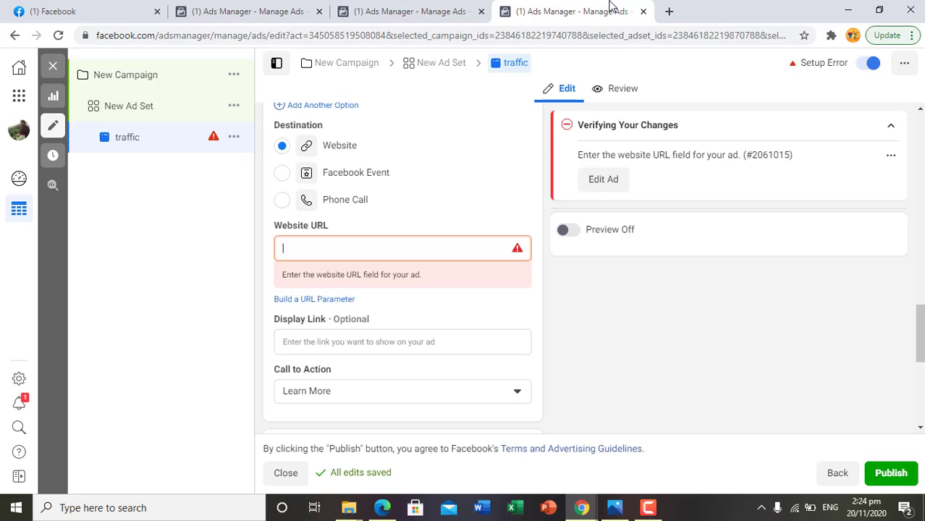
- Return to the "con" ad draft and change its ad name to "convesion fashion"
left_click(270, 6)
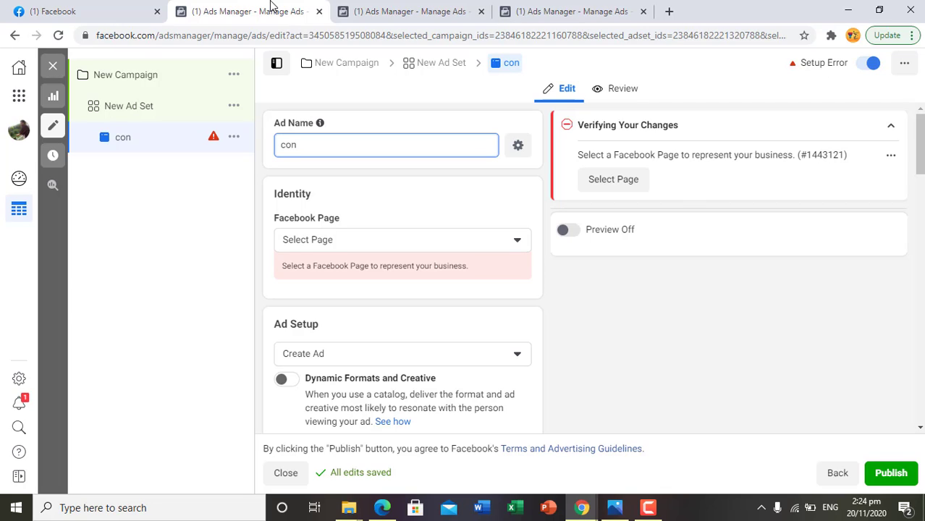
type("vesion fashion")
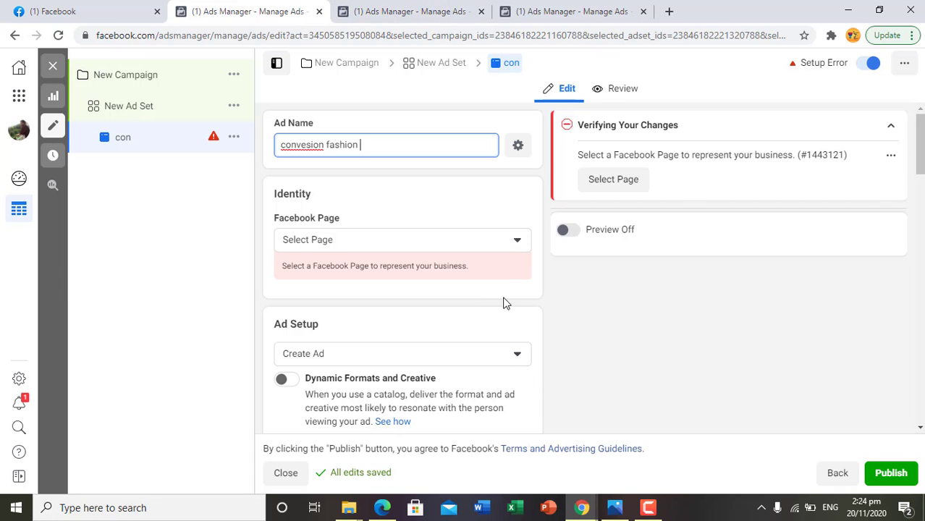
- Choose the personal page Fashion cloths as the Facebook Page representing the ad
left_click(506, 244)
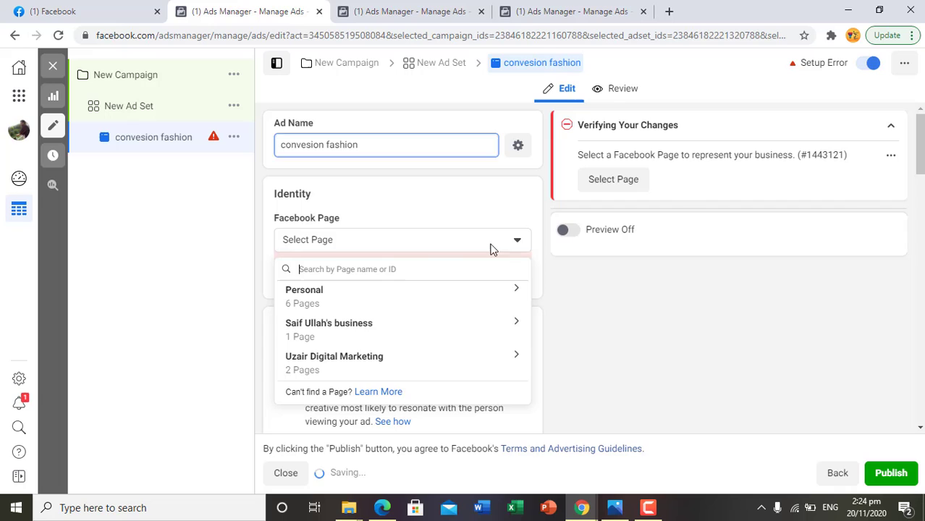
left_click(377, 293)
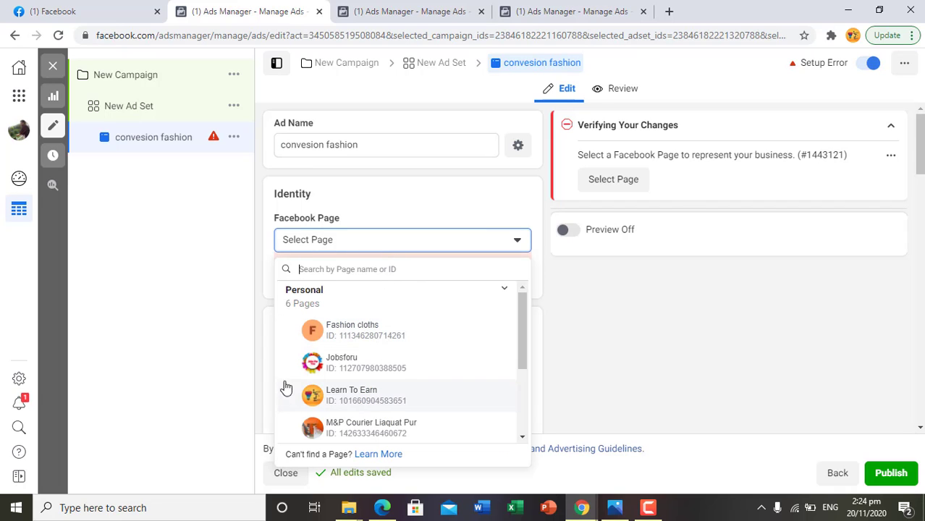
left_click(388, 330)
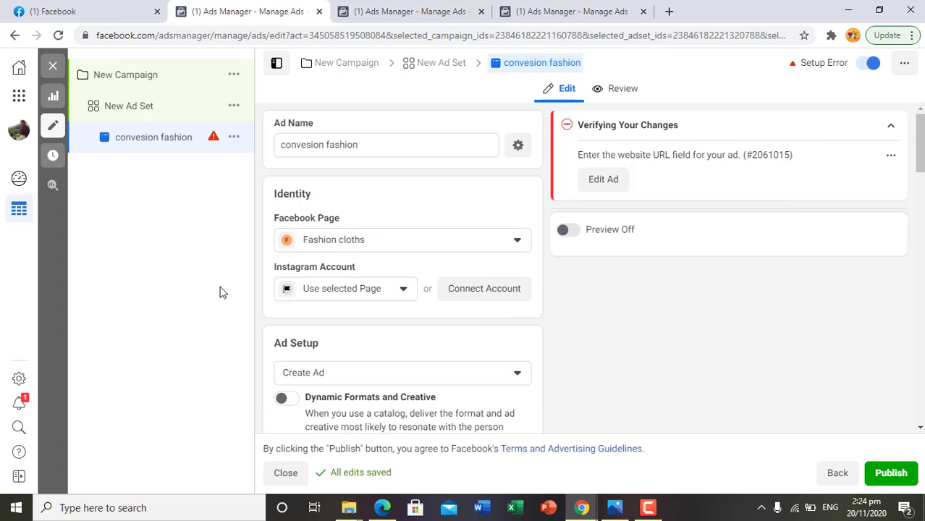
- Compare the ad format choices with the sponsored Lemon Tart post in the news feed and set the format to Carousel
scroll(514, 358, "down", 3)
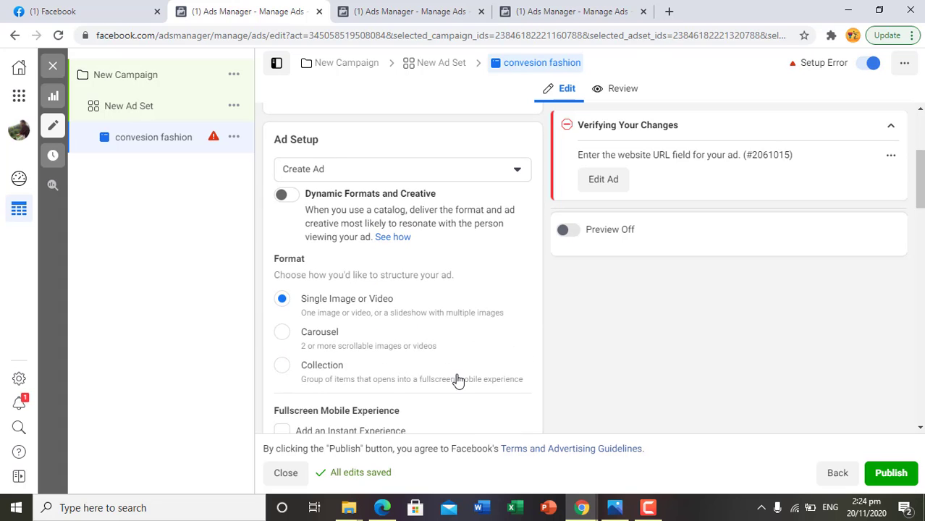
left_click(116, 6)
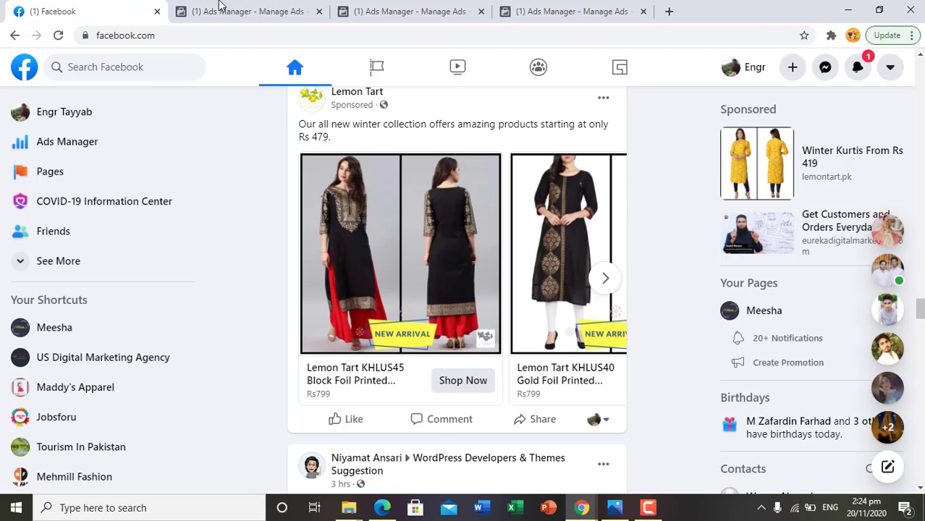
left_click(242, 8)
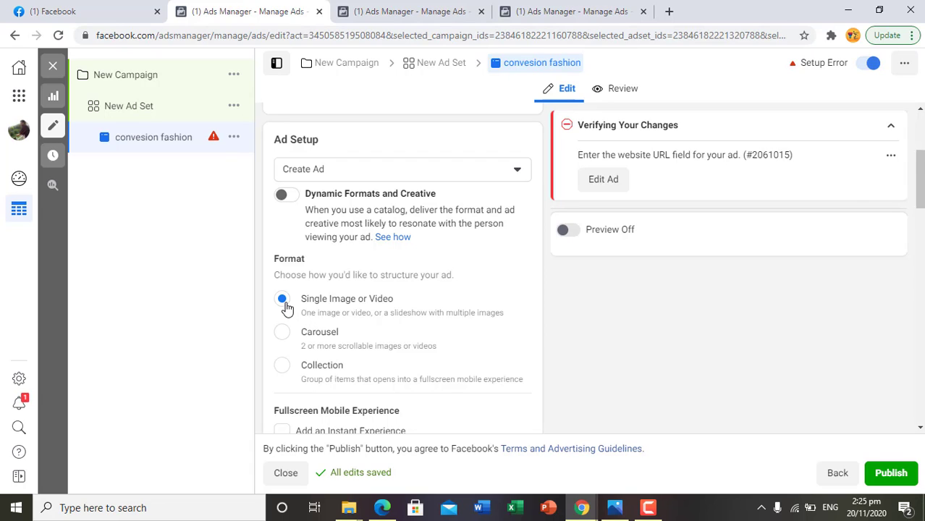
scroll(440, 414, "down", 3)
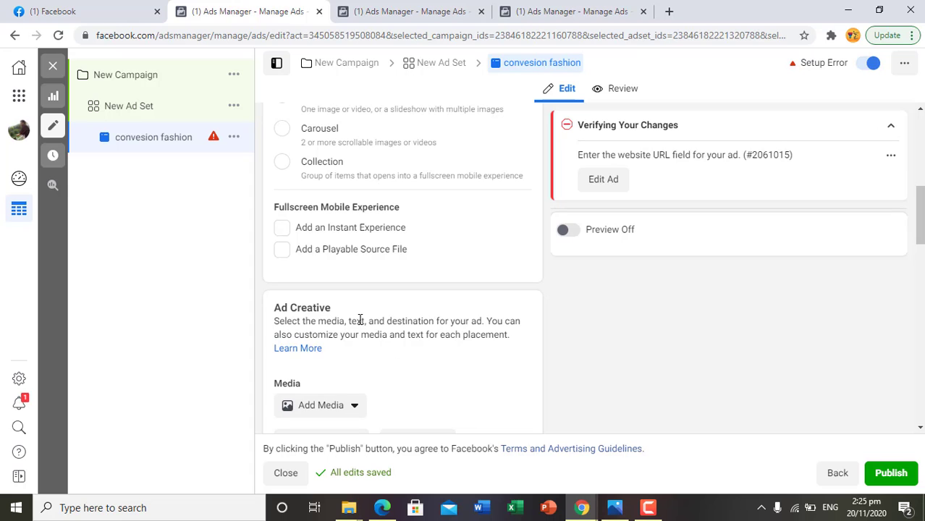
scroll(401, 371, "down", 2)
scroll(398, 366, "up", 5)
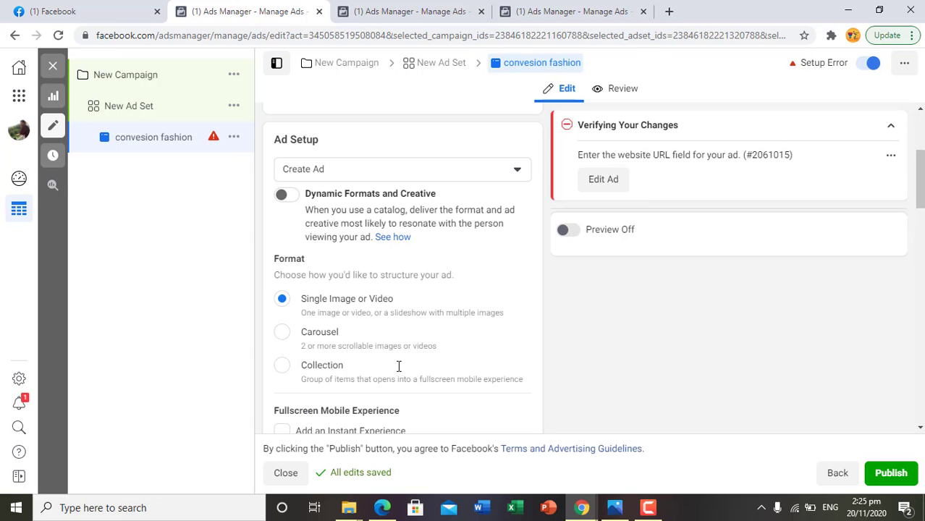
left_click(130, 9)
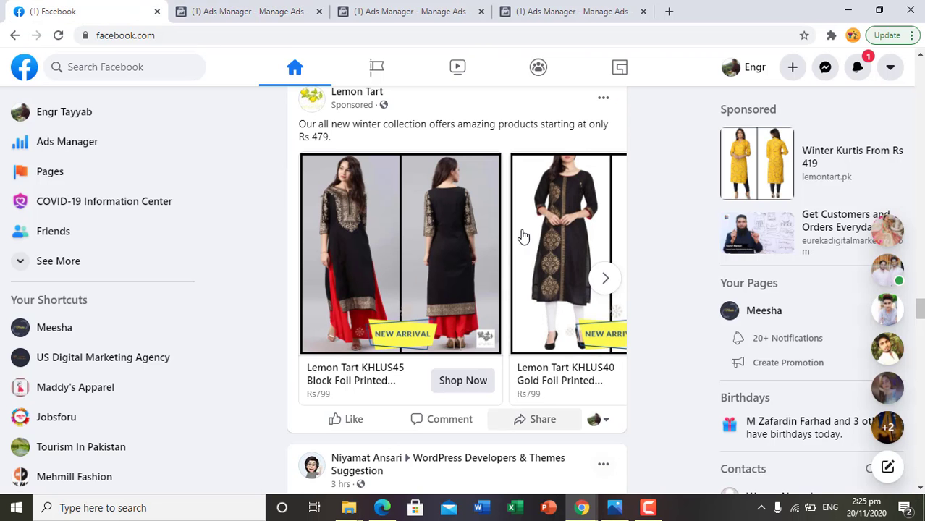
left_click(254, 7)
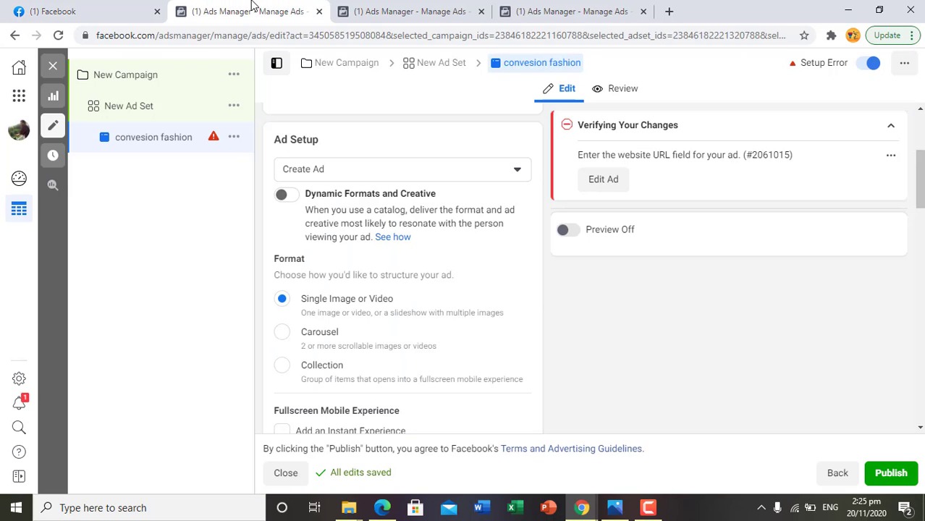
left_click(283, 334)
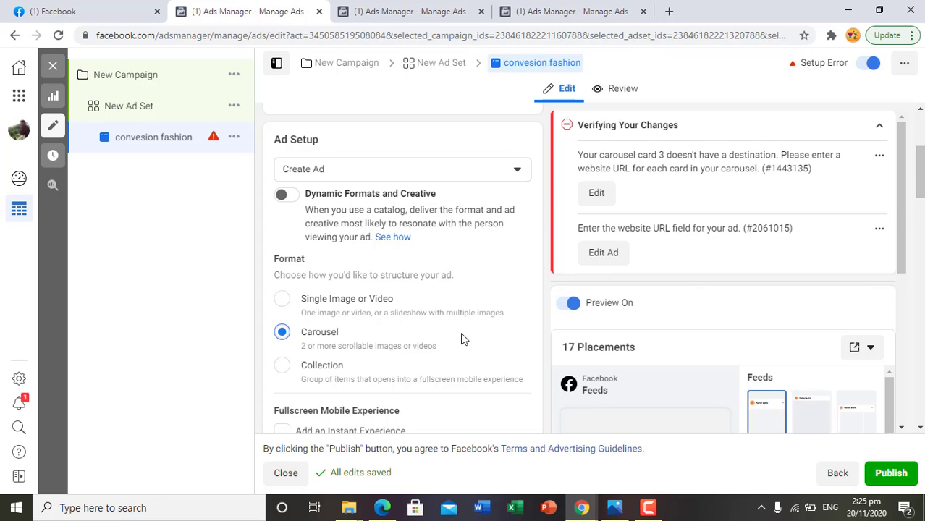
- Examine the carousel ad settings: media choice, card fields, end-card options, primary text, See More URL and call to action
scroll(461, 340, "down", 2)
scroll(464, 339, "down", 4)
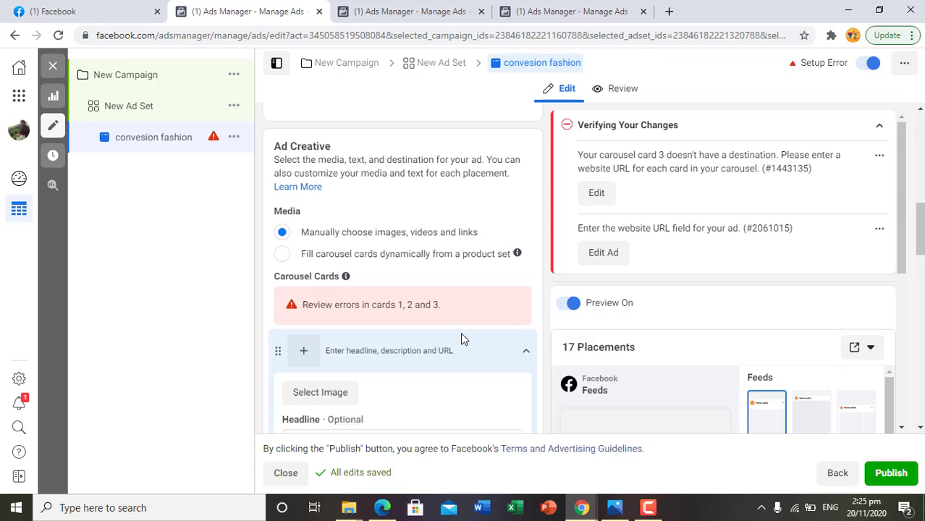
scroll(464, 339, "down", 5)
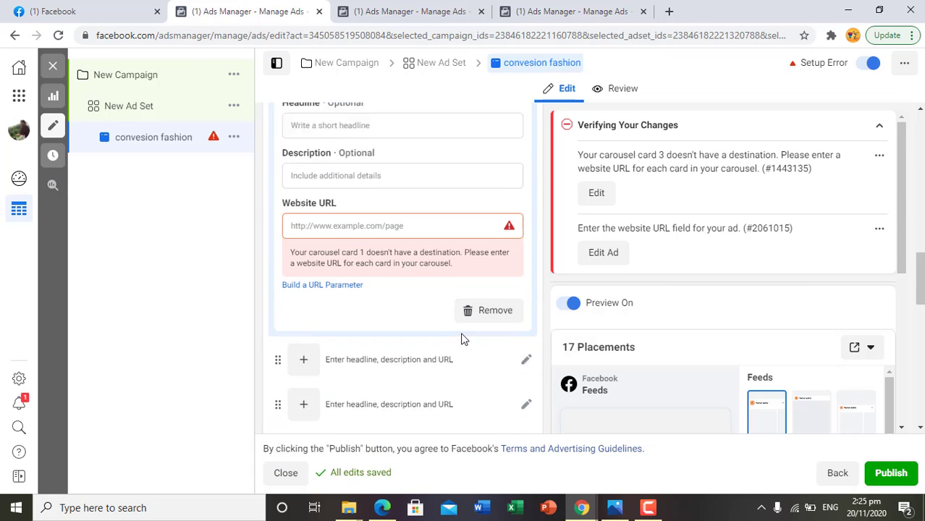
scroll(461, 340, "down", 2)
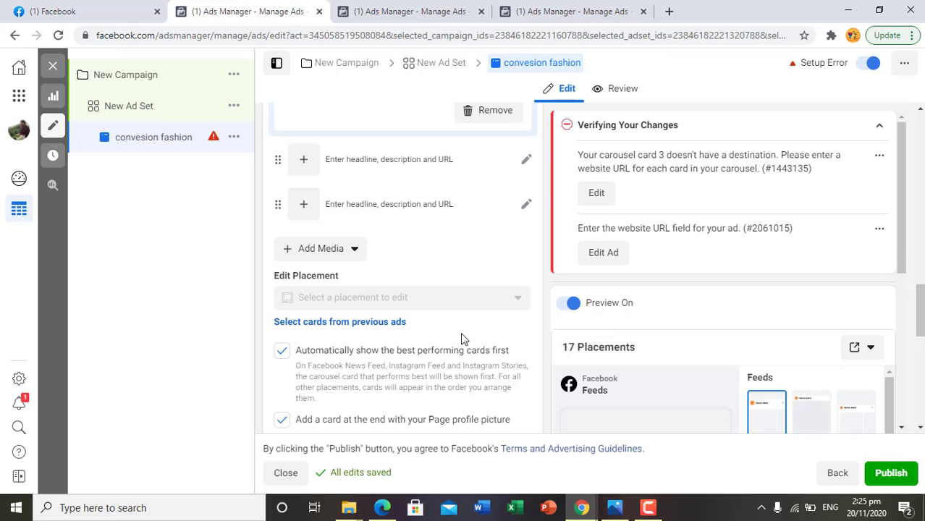
scroll(463, 340, "down", 3)
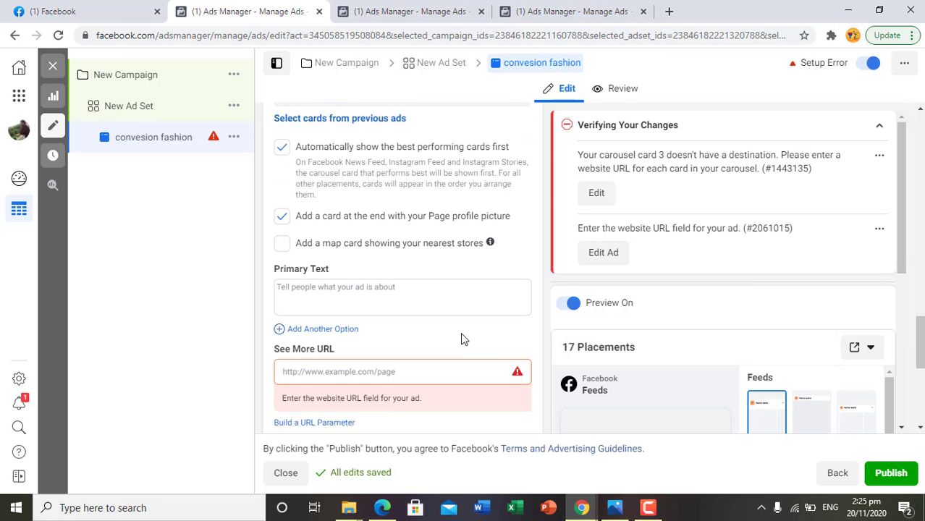
scroll(464, 339, "down", 2)
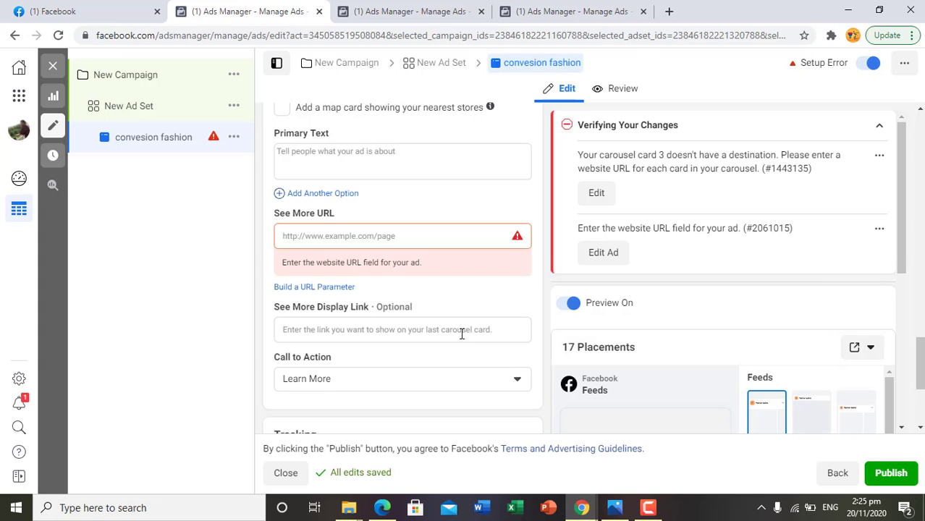
scroll(340, 325, "up", 4)
scroll(341, 325, "up", 3)
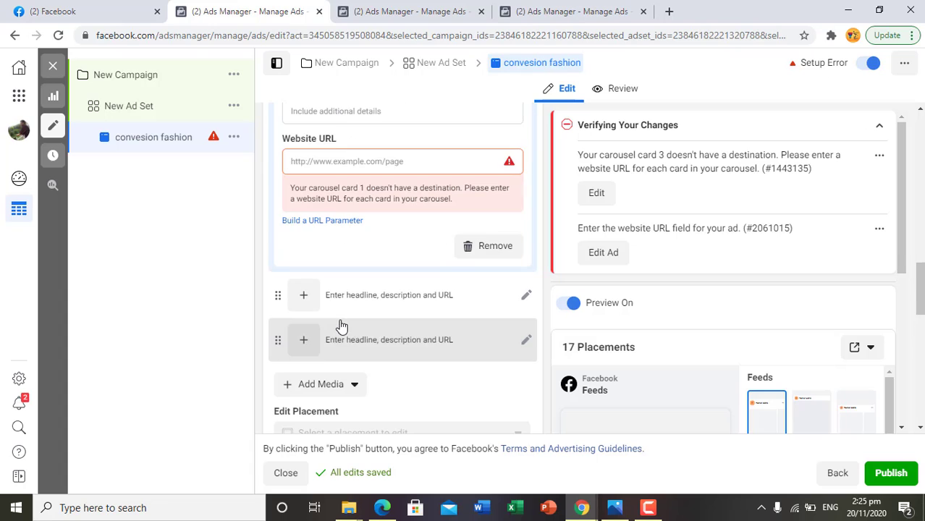
scroll(341, 325, "down", 7)
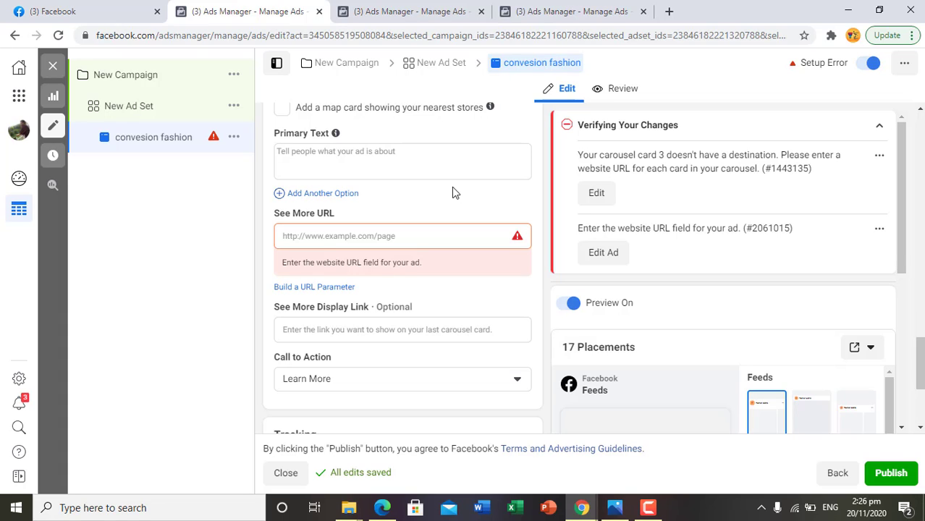
scroll(451, 187, "up", 10)
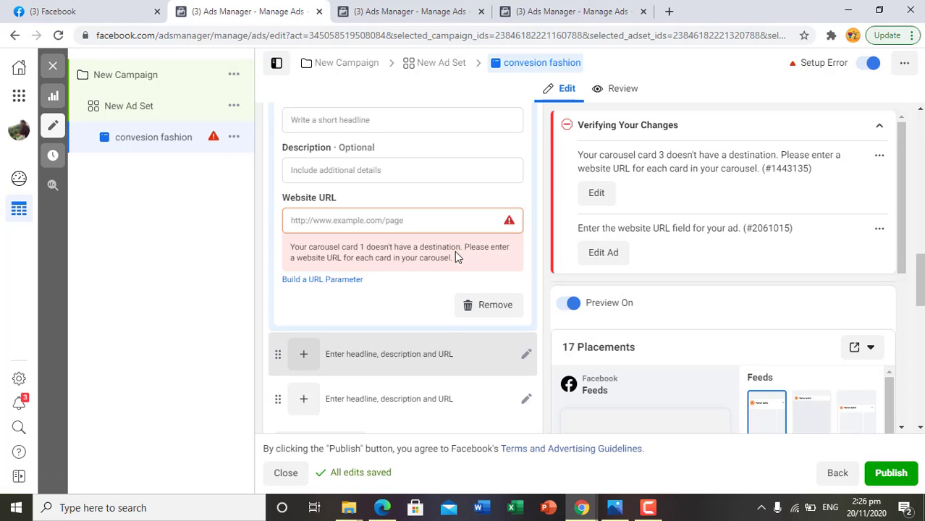
scroll(454, 250, "up", 1)
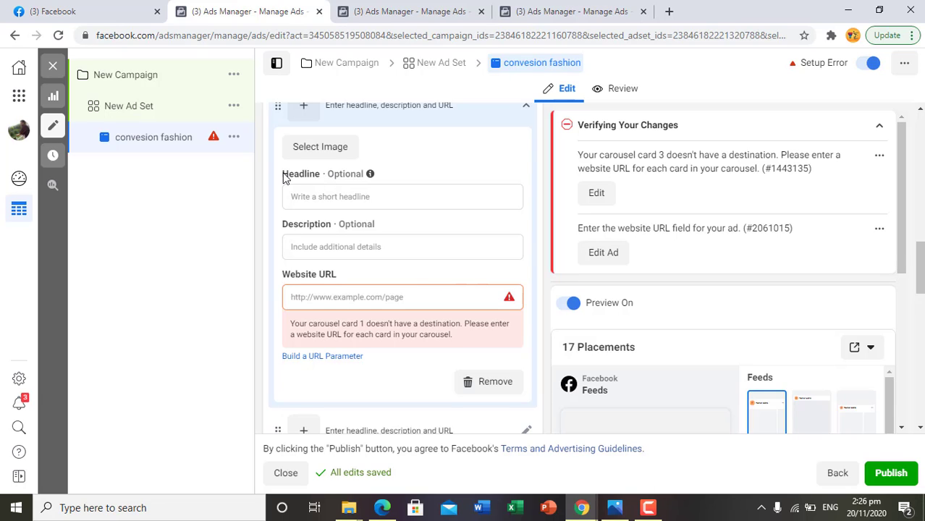
scroll(400, 196, "up", 3)
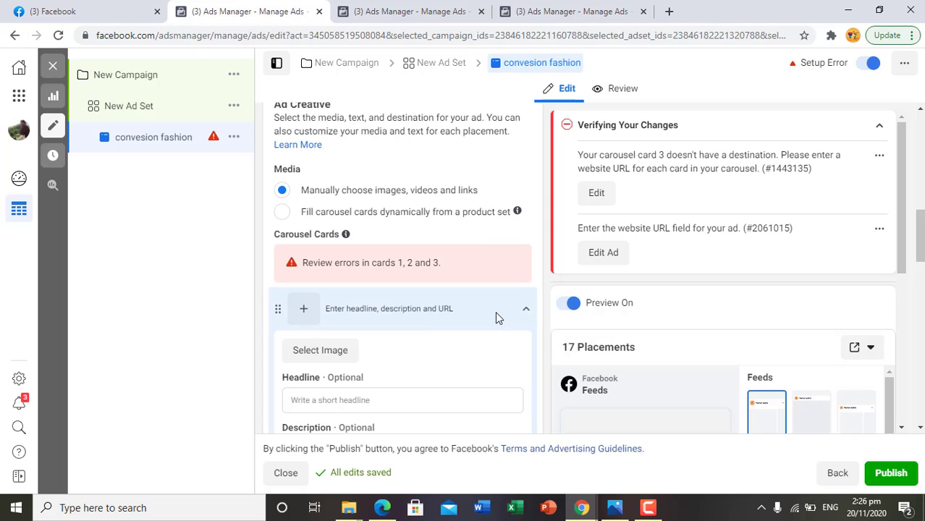
scroll(442, 316, "down", 1)
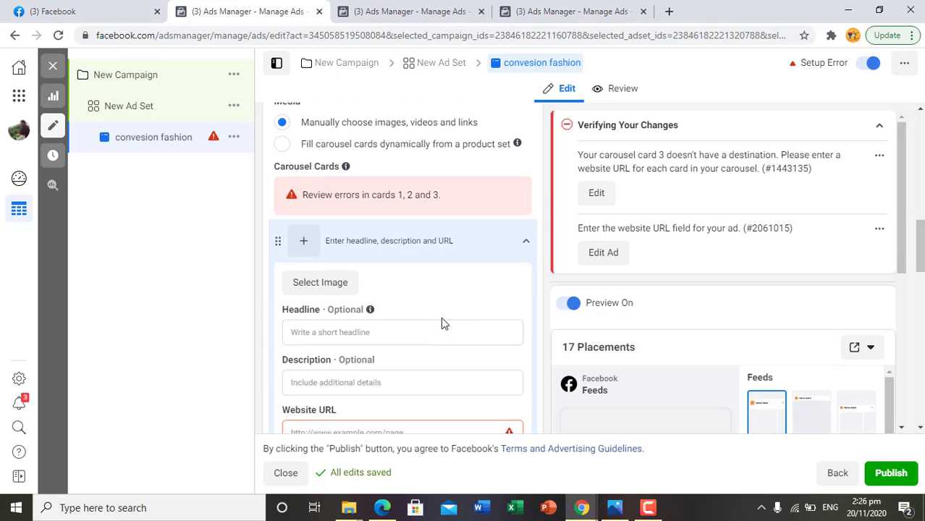
scroll(515, 336, "down", 2)
scroll(514, 336, "up", 2)
- Upload fashion-show-1746582_960_720.jpg as the first carousel card's image and check it in the feed preview
left_click(334, 283)
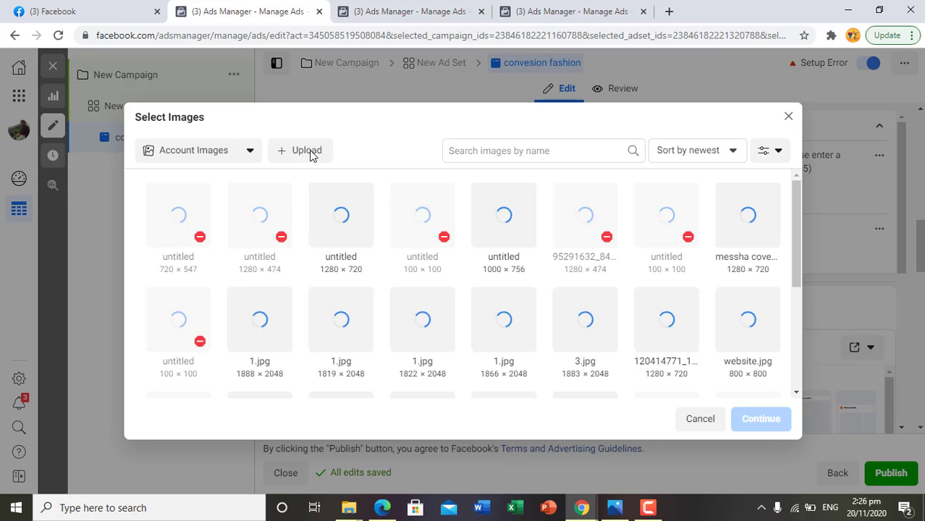
left_click(309, 152)
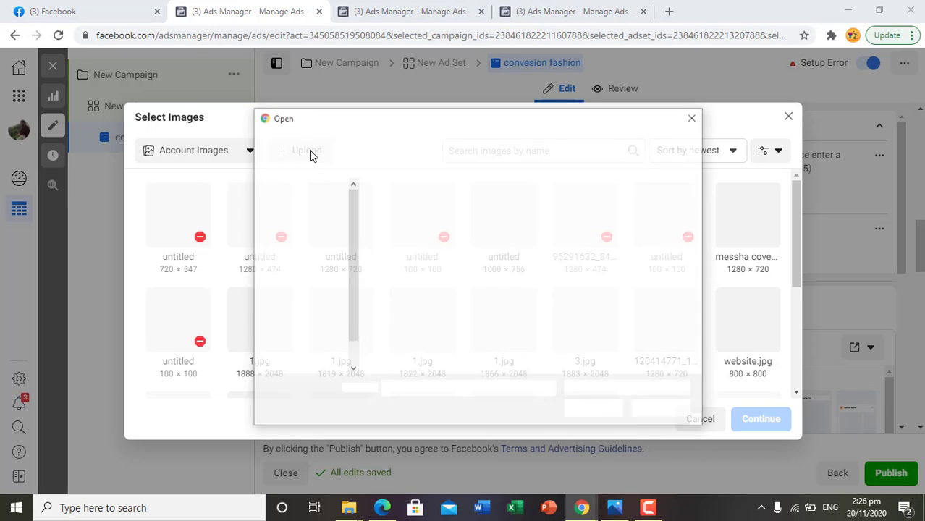
left_click(311, 224)
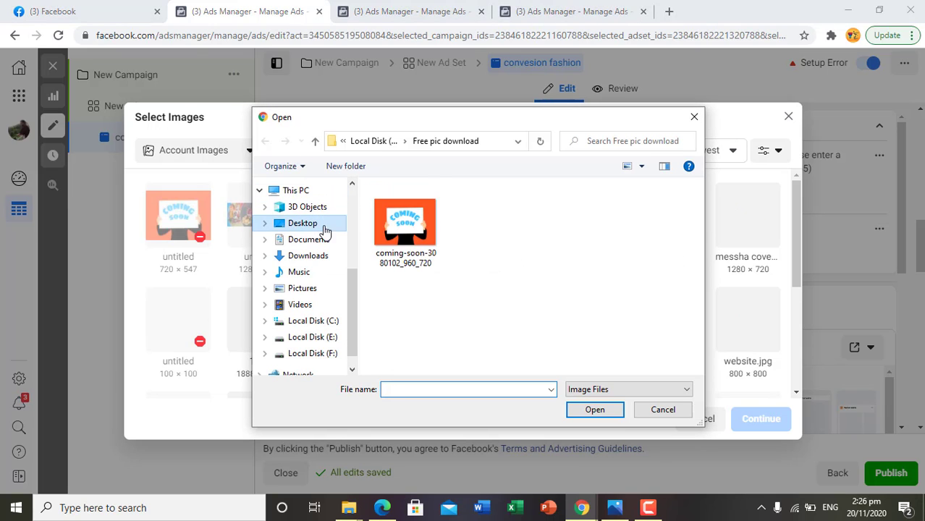
double_click(414, 236)
double_click(411, 236)
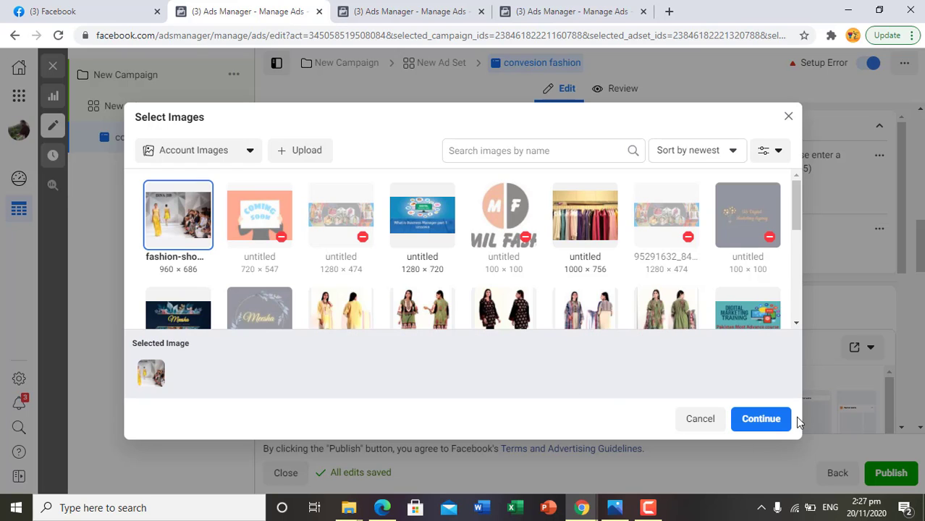
left_click(779, 420)
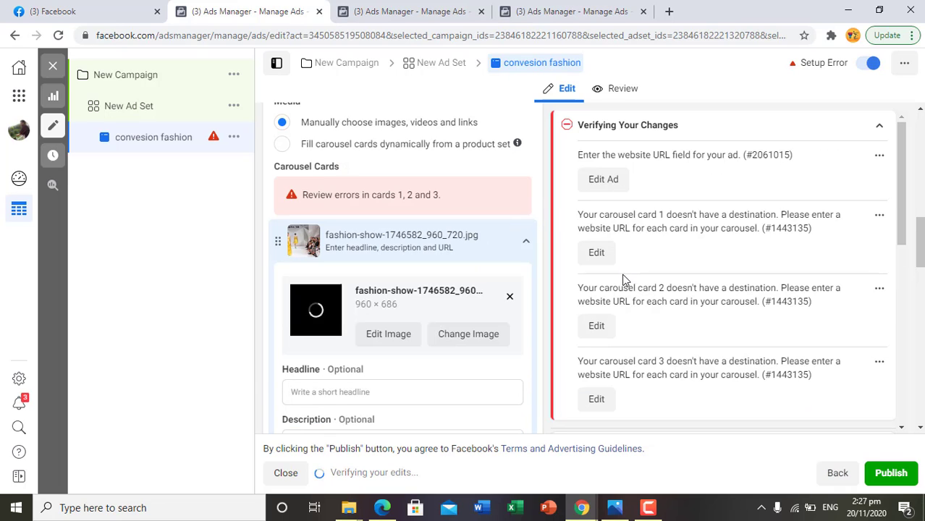
scroll(775, 290, "down", 10)
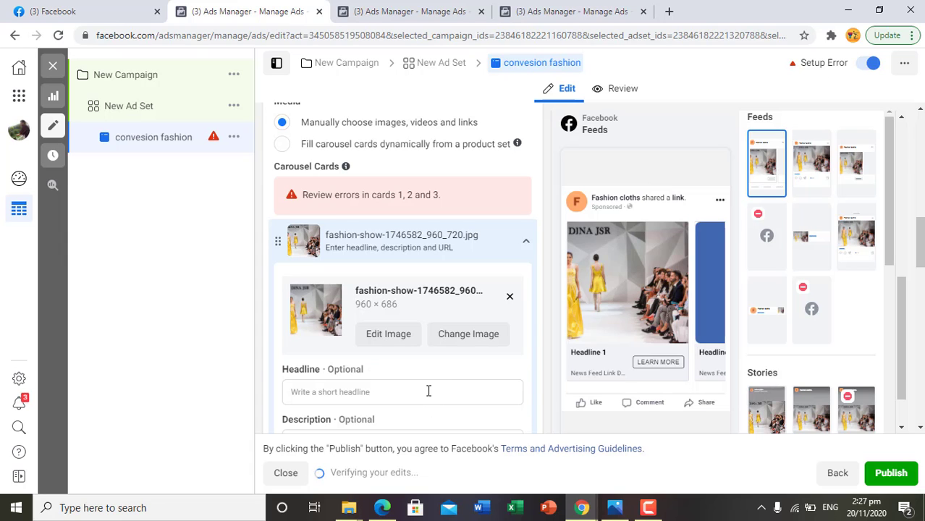
- Check the card text in the sponsored Lemon Tart post and set the first carousel card's headline to "fancy cloth"
left_click(142, 9)
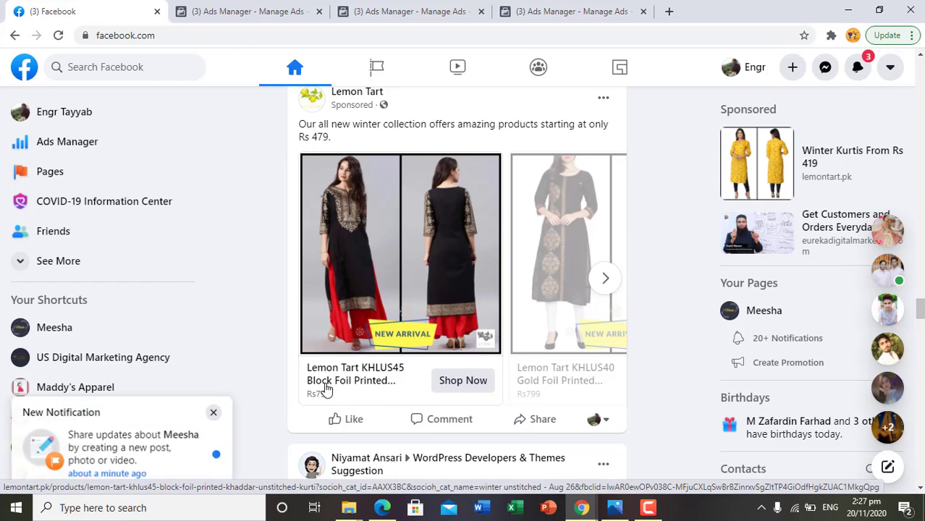
left_click(255, 7)
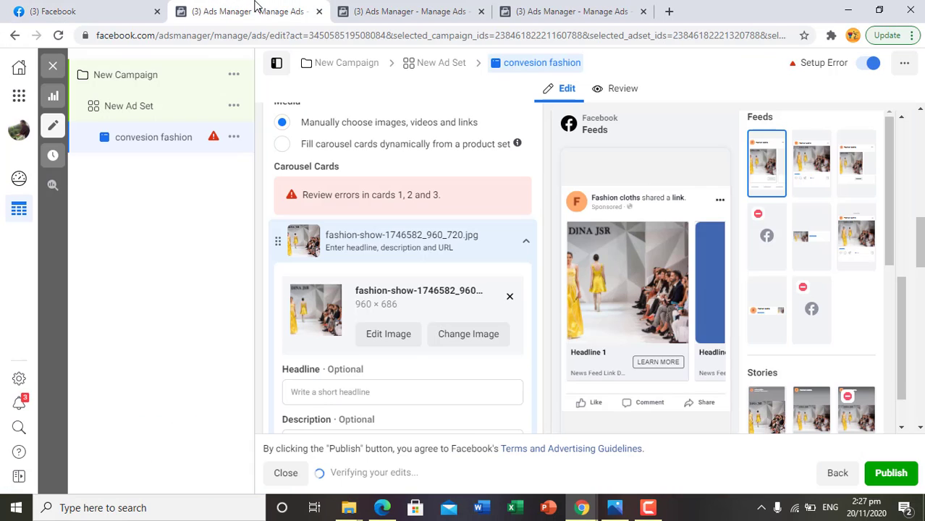
left_click(405, 393)
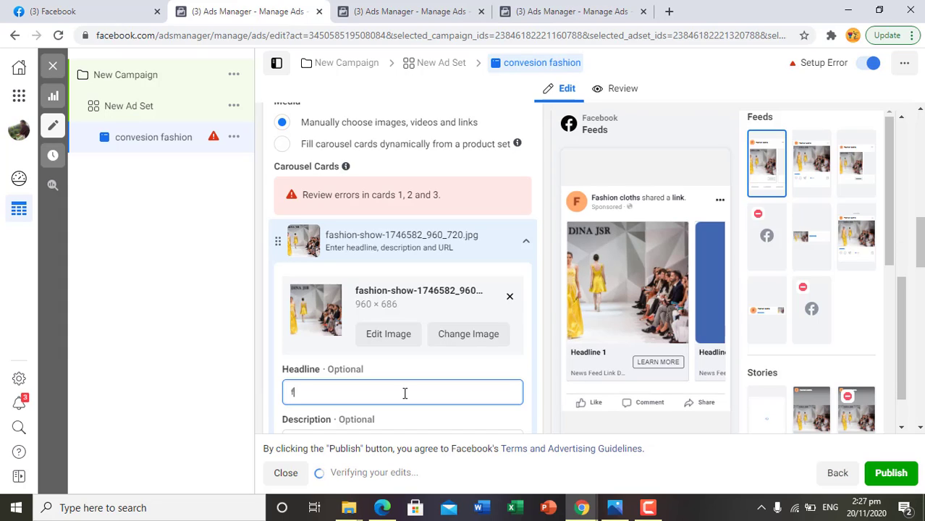
type("cy")
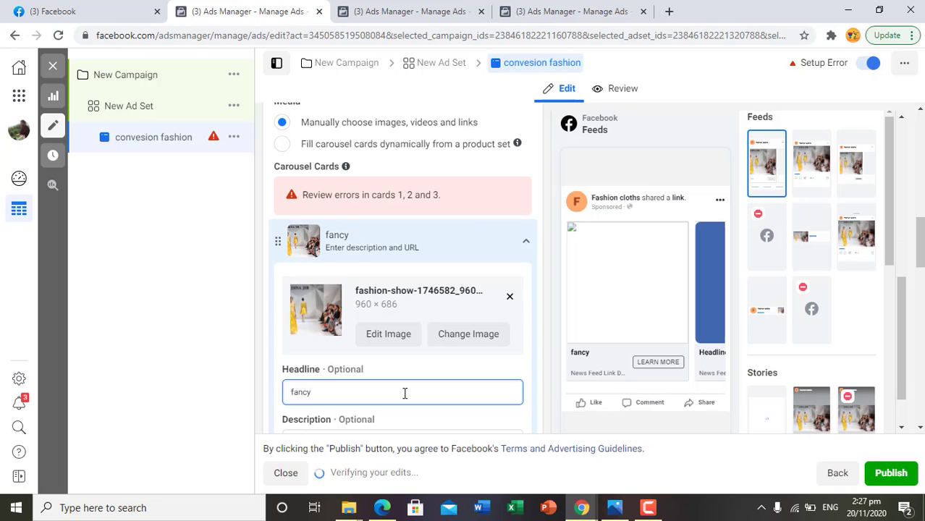
type(" c")
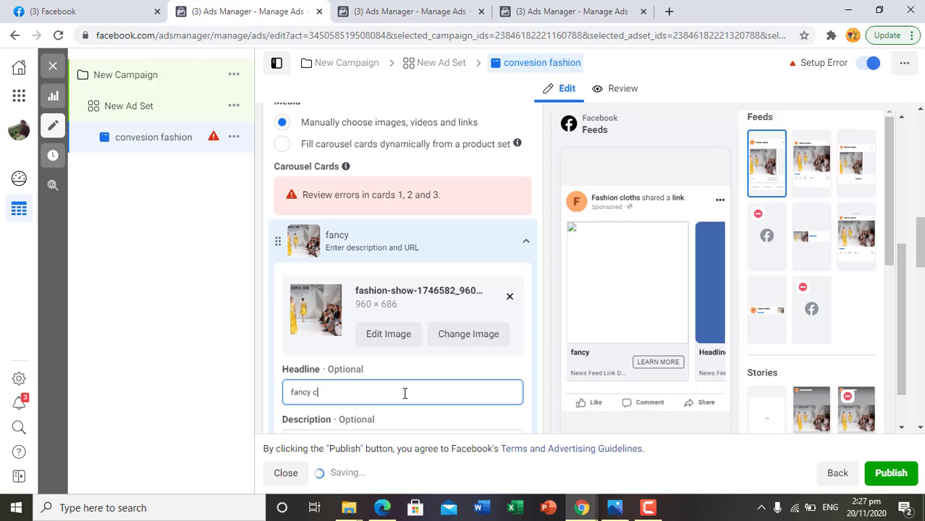
type("loth")
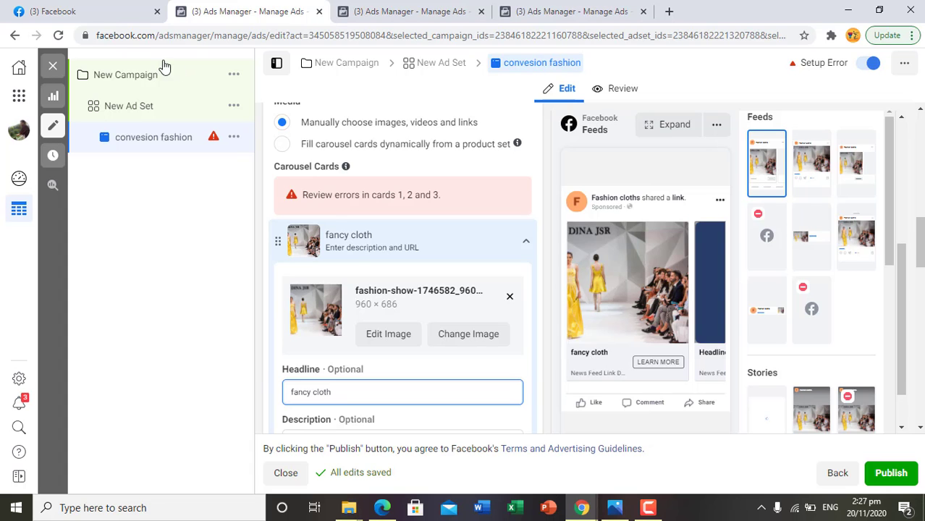
- Copy "Our all new winter collection offers amazing products" from the sponsored Lemon Tart post for use as the card description
left_click(93, 11)
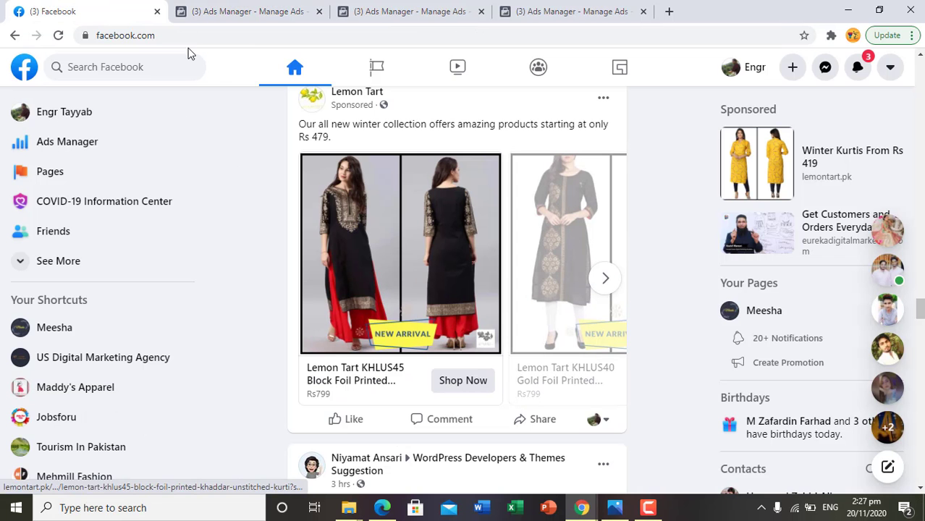
left_click(229, 9)
scroll(365, 311, "down", 2)
scroll(366, 315, "down", 1)
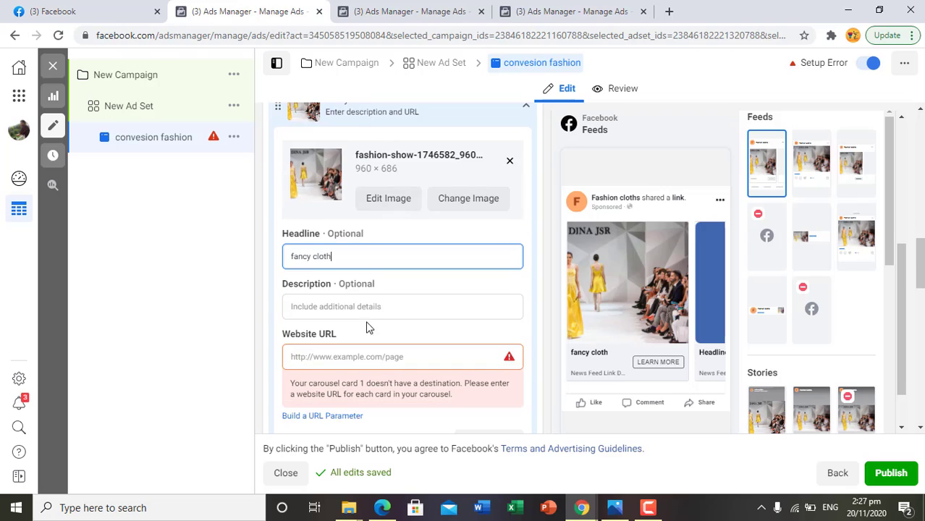
left_click(419, 303)
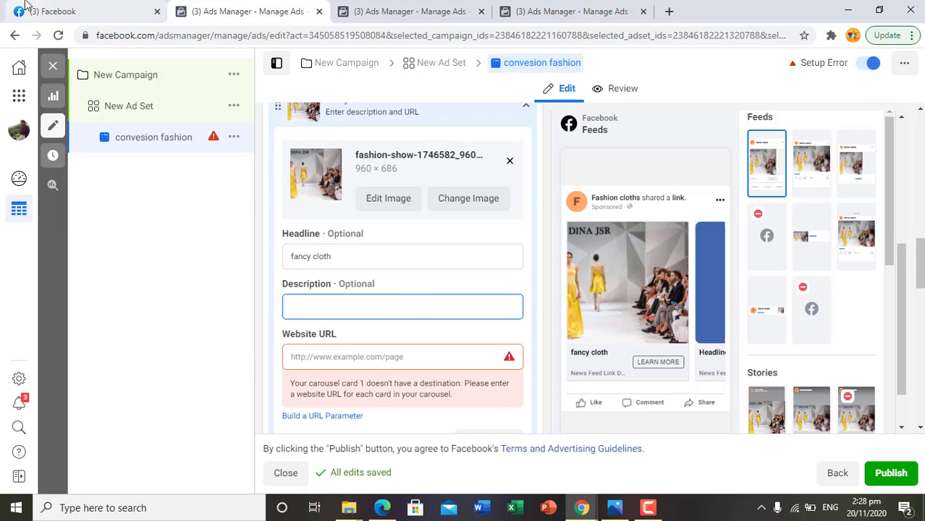
left_click(51, 11)
left_click_drag(332, 139, 297, 127)
left_click(367, 140)
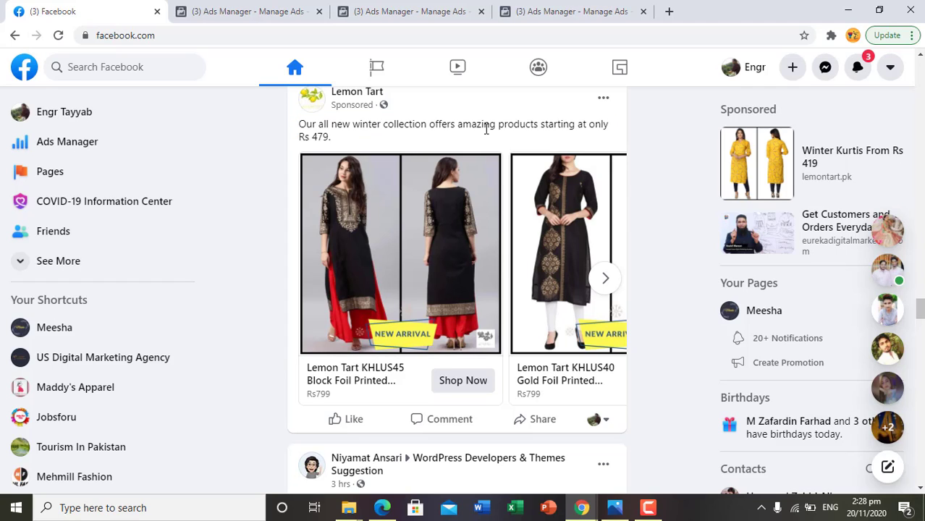
left_click_drag(539, 124, 298, 120)
left_click(316, 121)
left_click_drag(541, 124, 306, 122)
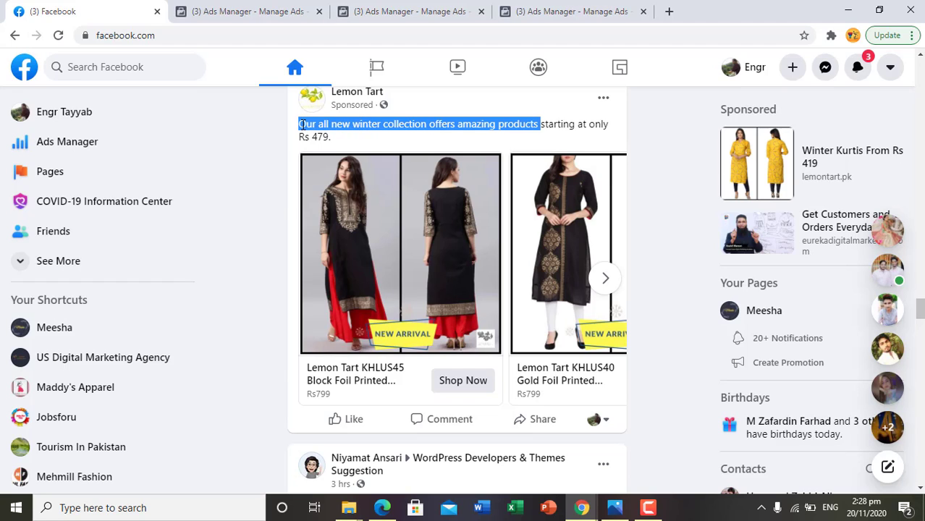
right_click(315, 124)
left_click(351, 136)
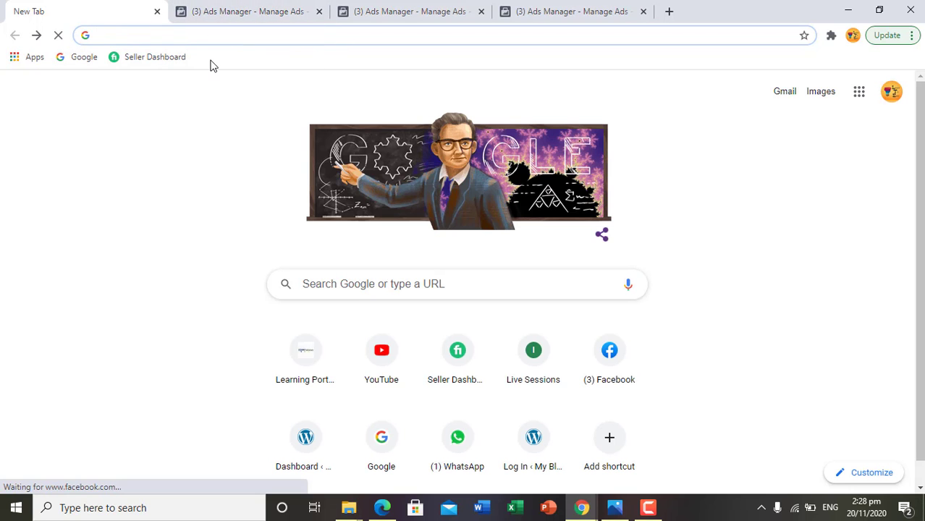
left_click(613, 384)
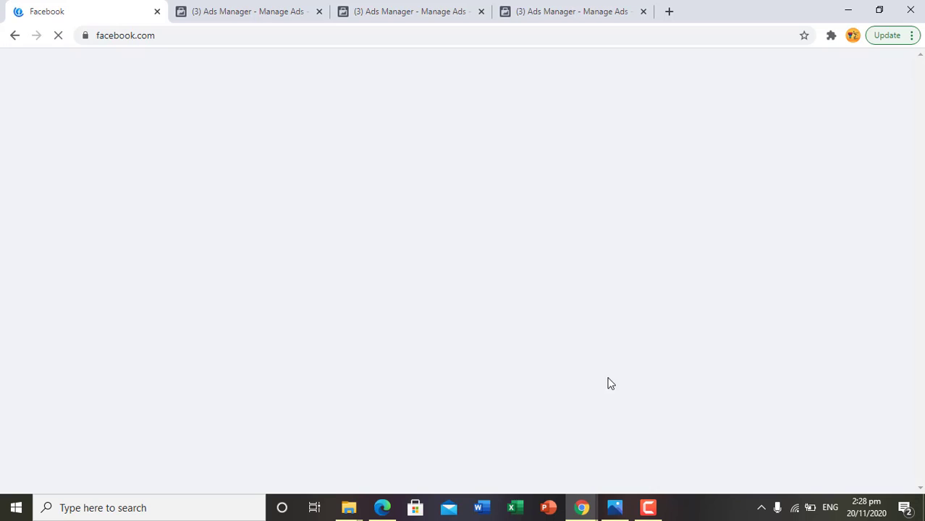
- Paste "Our all new winter collection offers amazing products" as the first card's description and check it in the feed preview
left_click(250, 7)
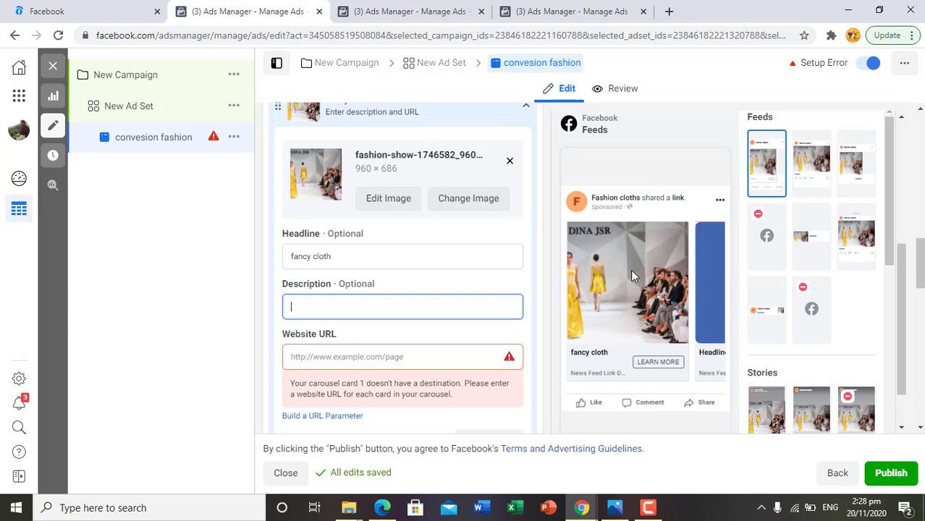
right_click(364, 307)
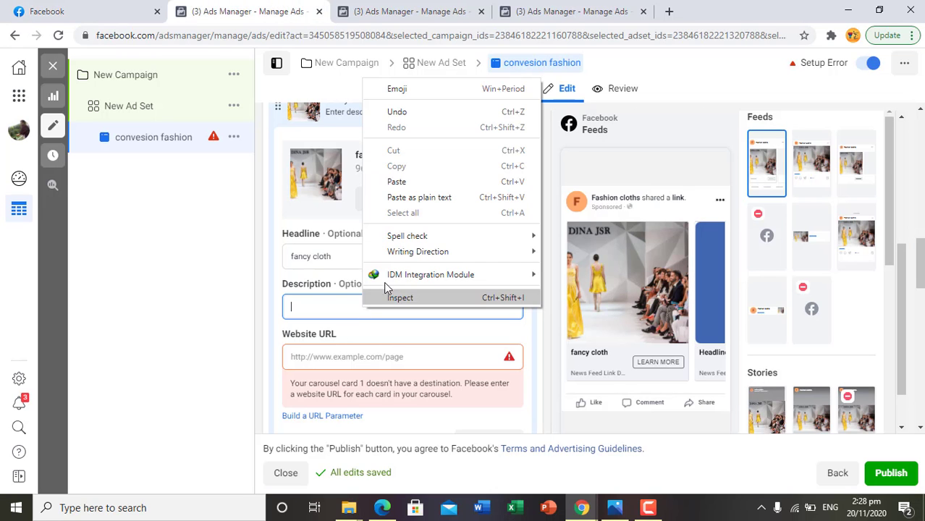
left_click(404, 186)
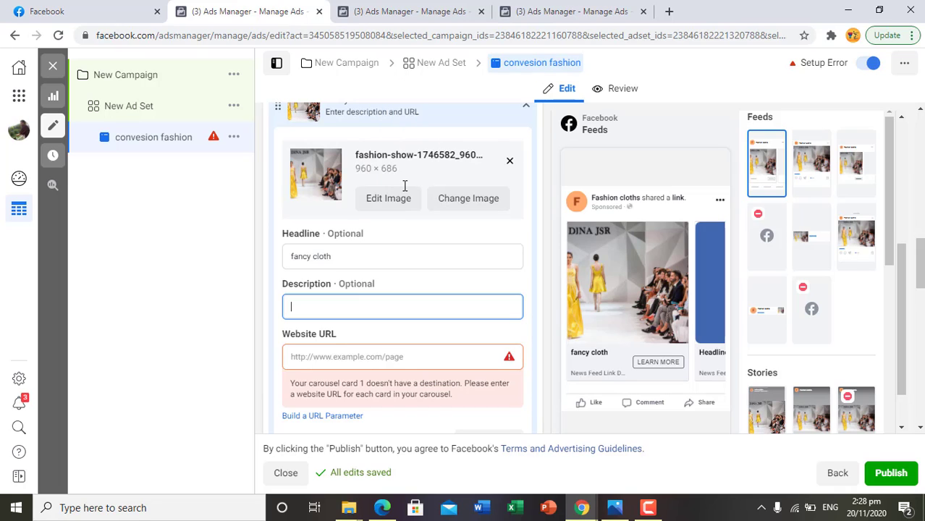
key("ctrl+v")
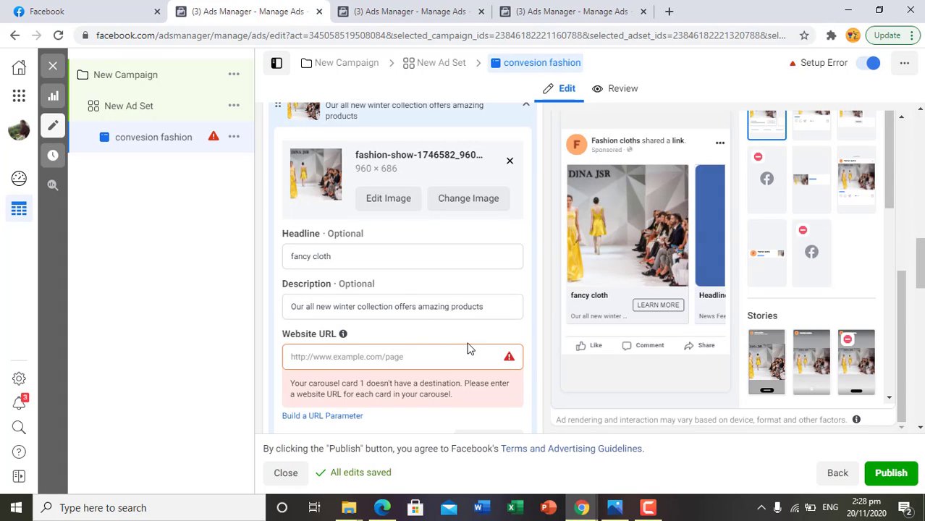
scroll(423, 348, "up", 1)
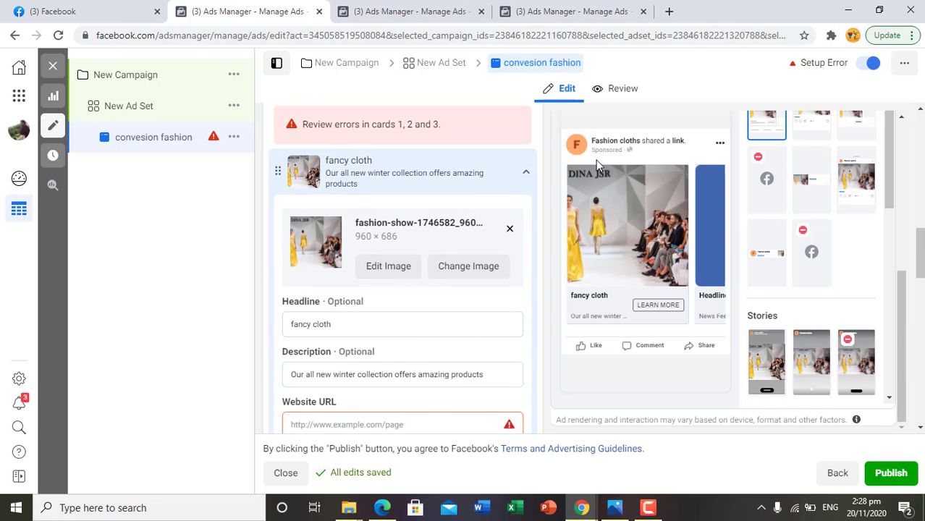
scroll(500, 362, "down", 1)
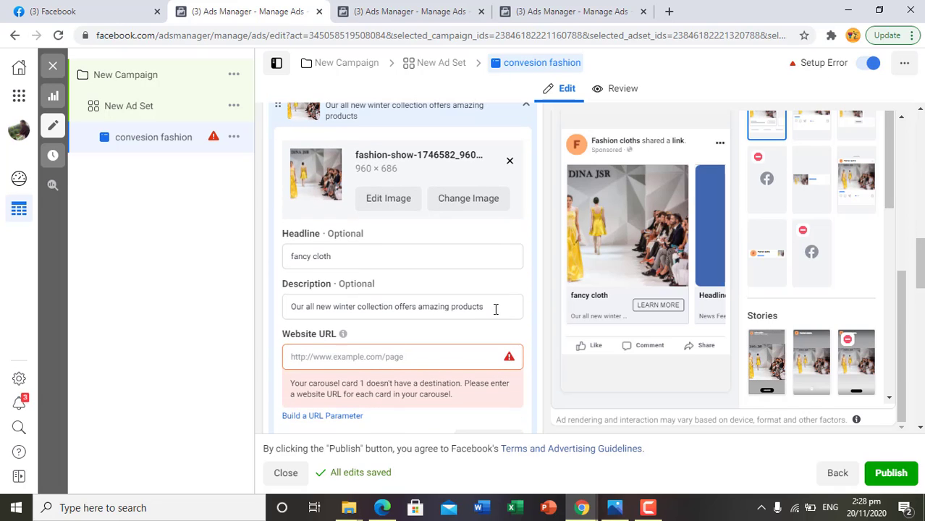
- Replace the first card's description with "Rs:999" and check it in the feed preview
left_click_drag(496, 309, 276, 311)
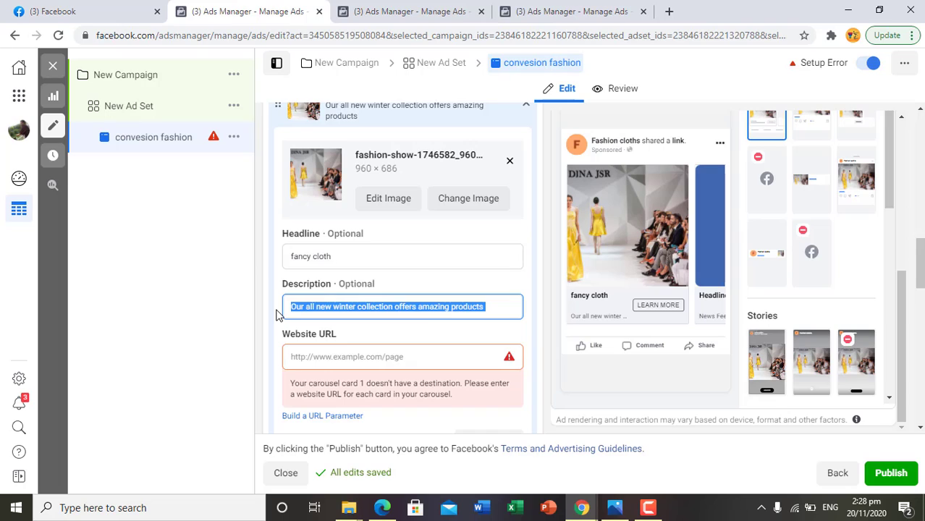
key("BackSpace")
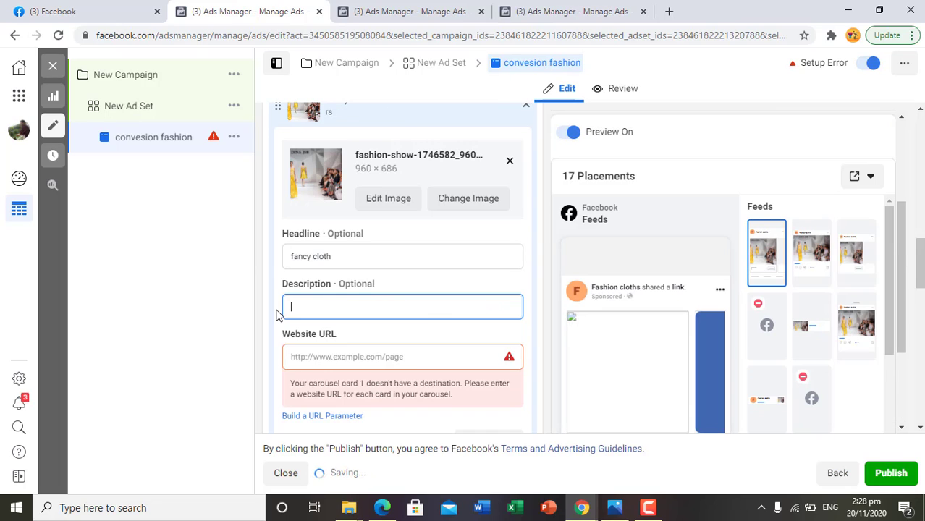
type("Rs")
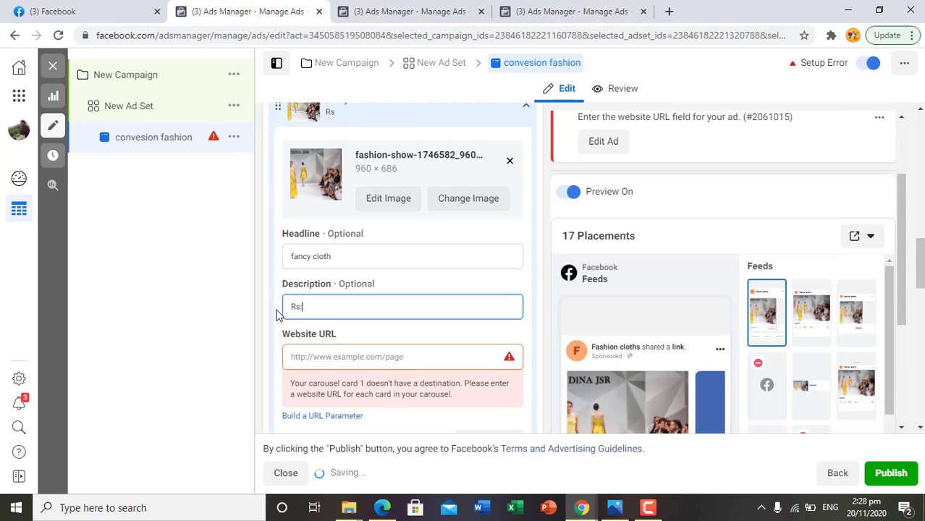
type(":99")
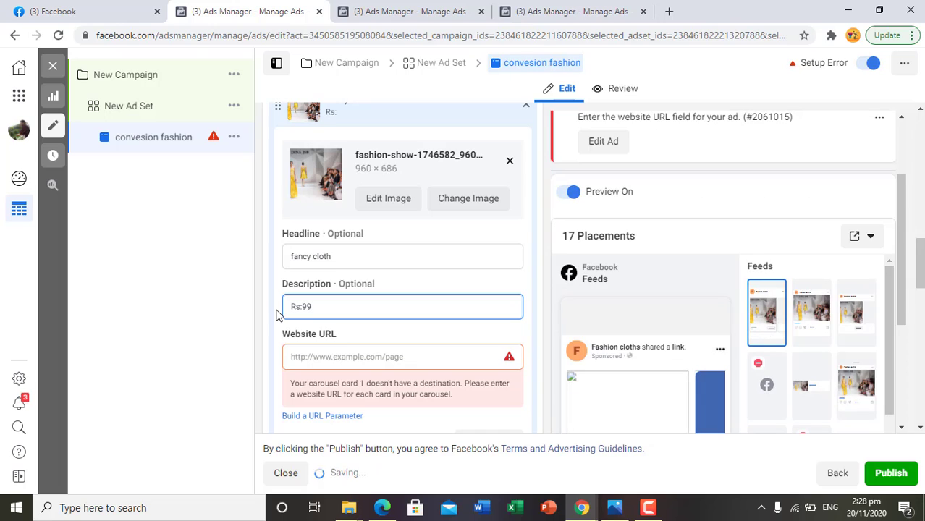
type("9")
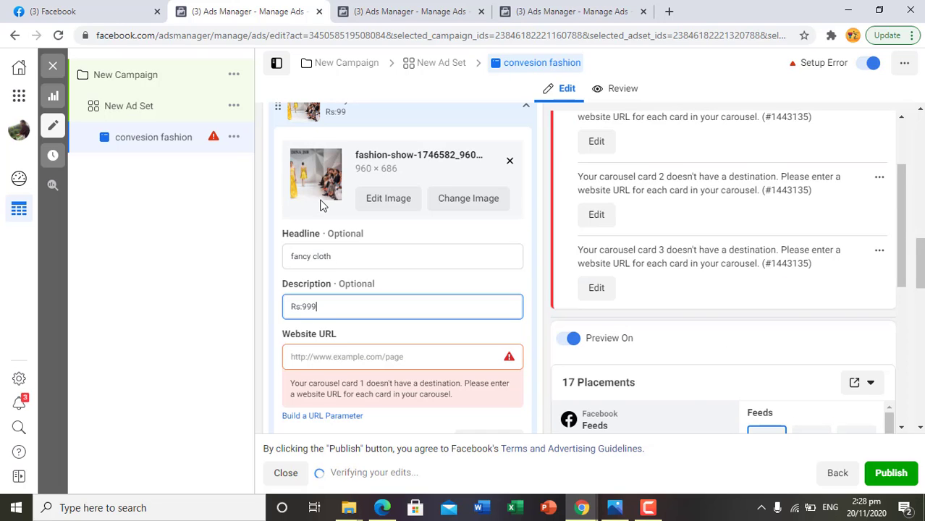
scroll(606, 287, "down", 3)
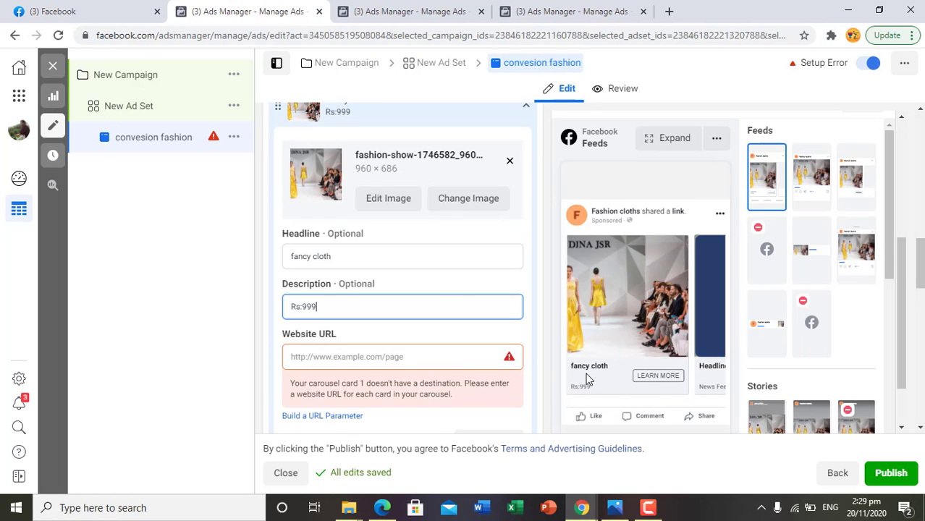
- Set the first card's website URL to wwwonlinebazr24.com
left_click(445, 353)
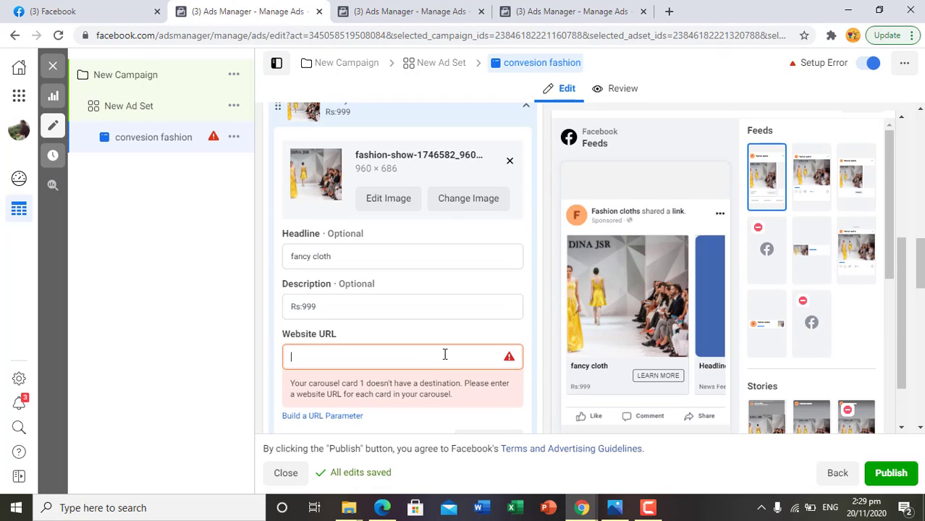
type("www.bea")
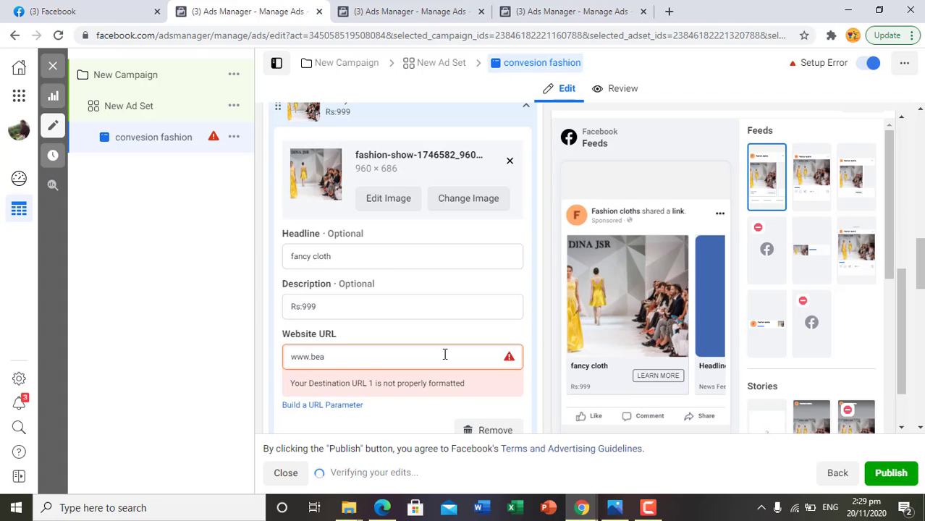
key("BackSpace")
key("BackSpace")
key("BackSpace")
key("BackSpace")
type("on")
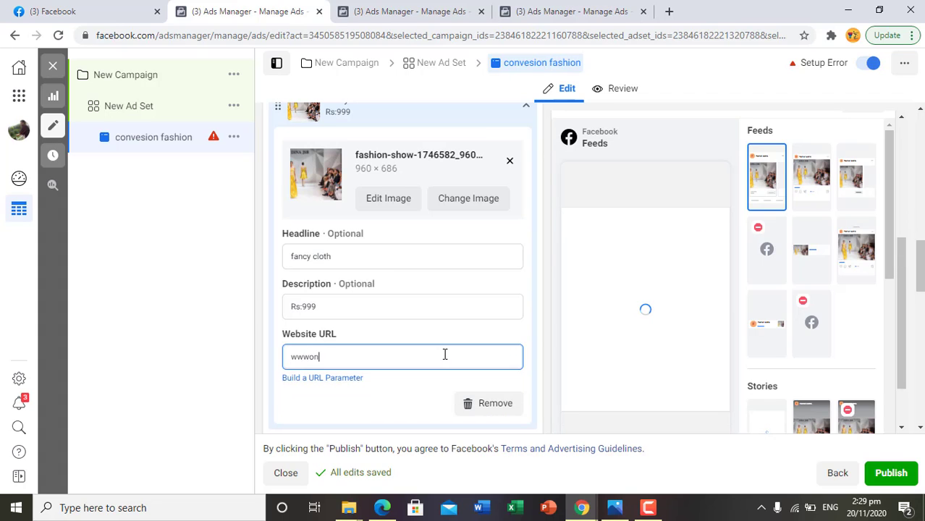
type("linebazr")
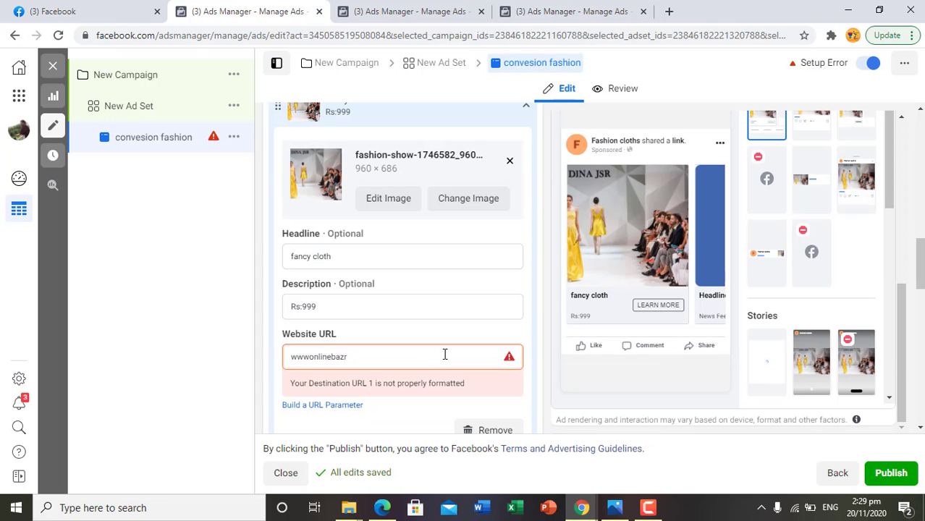
type("24.com")
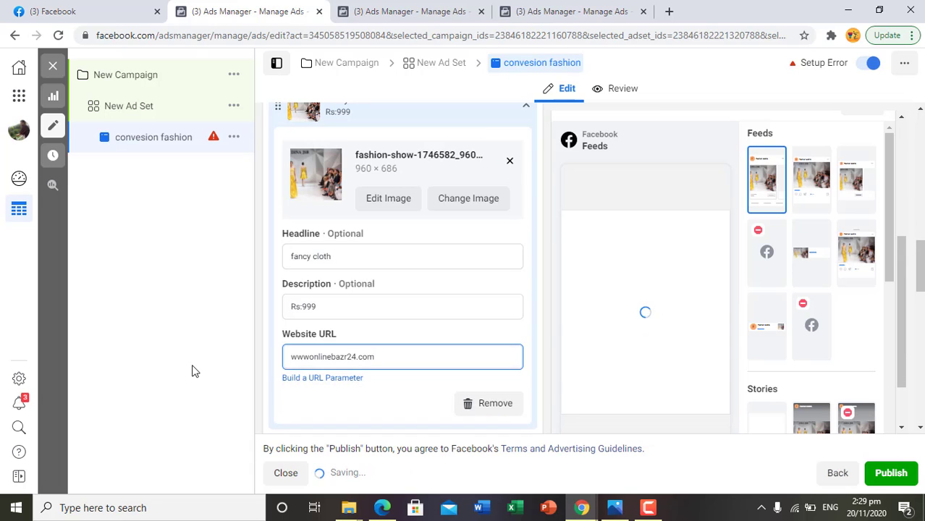
left_click(226, 362)
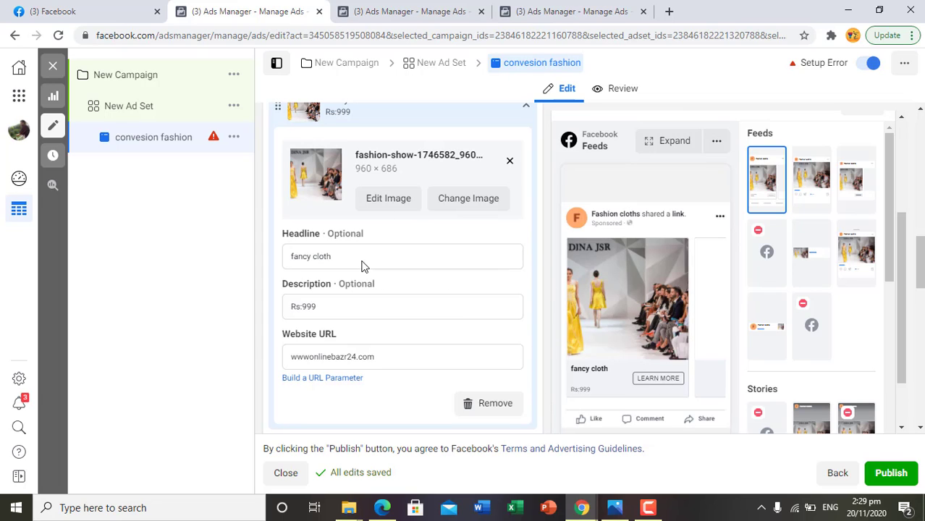
- Examine the cards, headlines and Shop Now links of the sponsored Gul Ahmed carousel post in the Facebook news feed
left_click(50, 10)
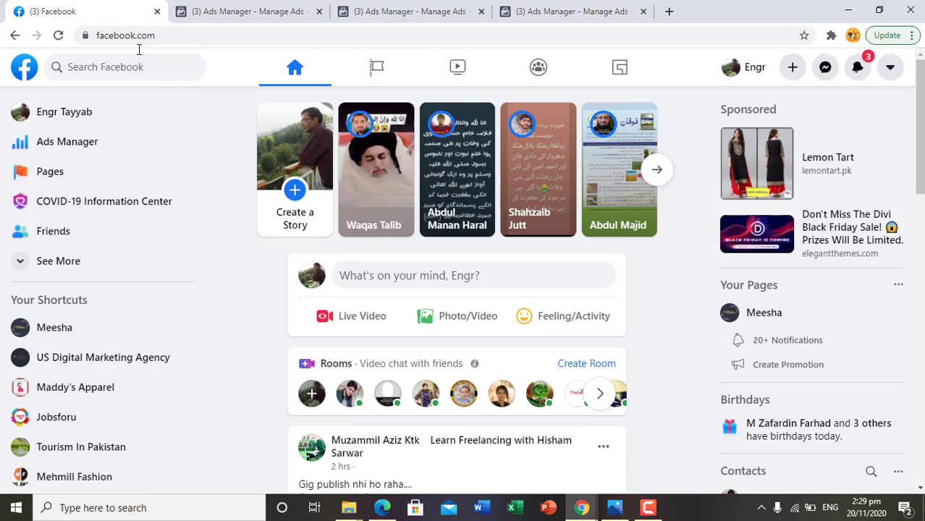
scroll(478, 366, "down", 10)
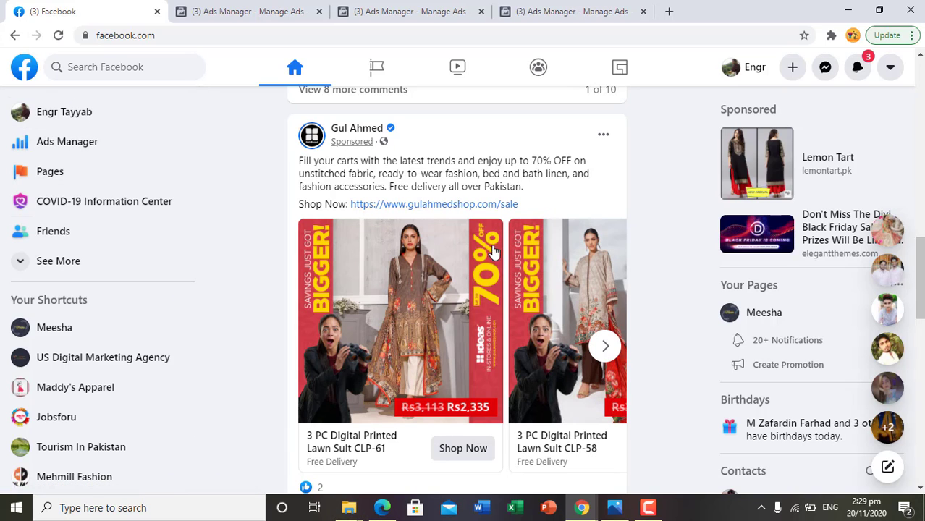
left_click(605, 348)
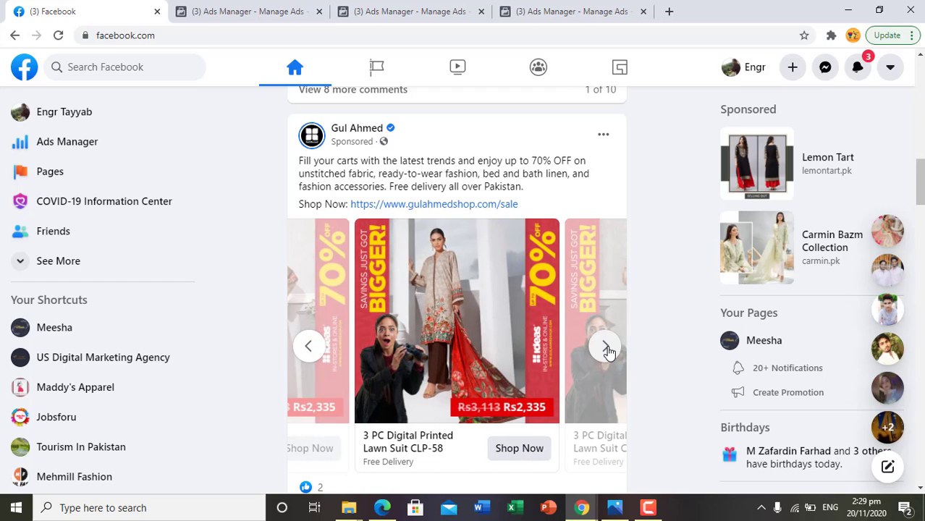
left_click(314, 345)
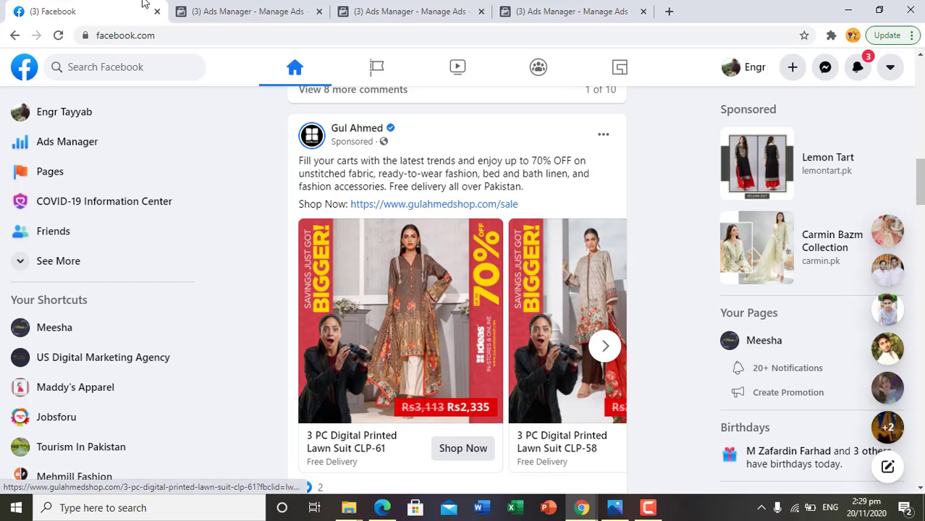
- Switch back to the ad in Ads Manager and open the second carousel card for editing
left_click(205, 9)
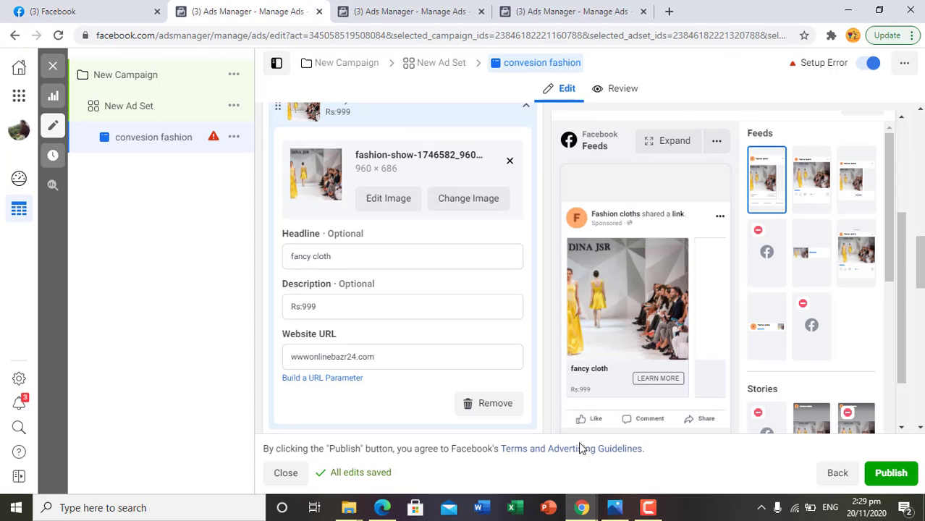
scroll(370, 297, "down", 2)
scroll(375, 284, "up", 2)
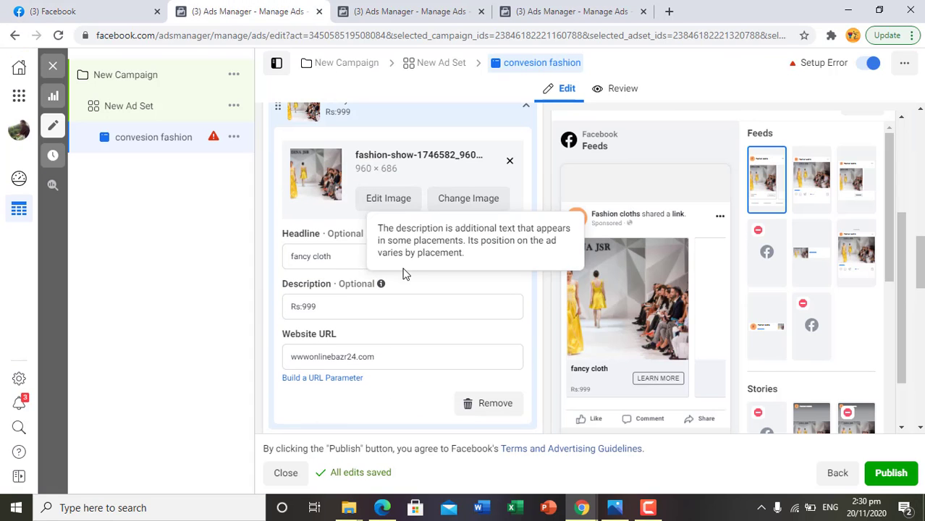
scroll(397, 364, "down", 1)
scroll(397, 364, "down", 2)
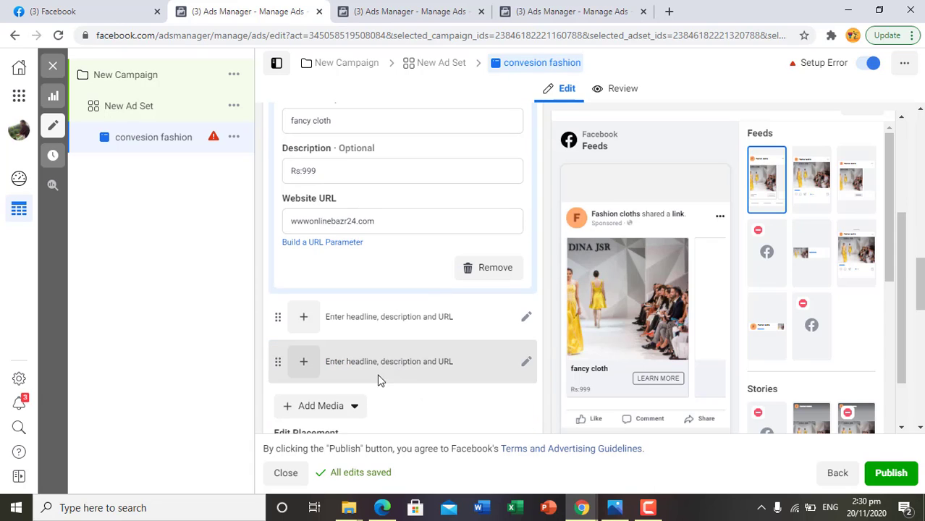
left_click(526, 319)
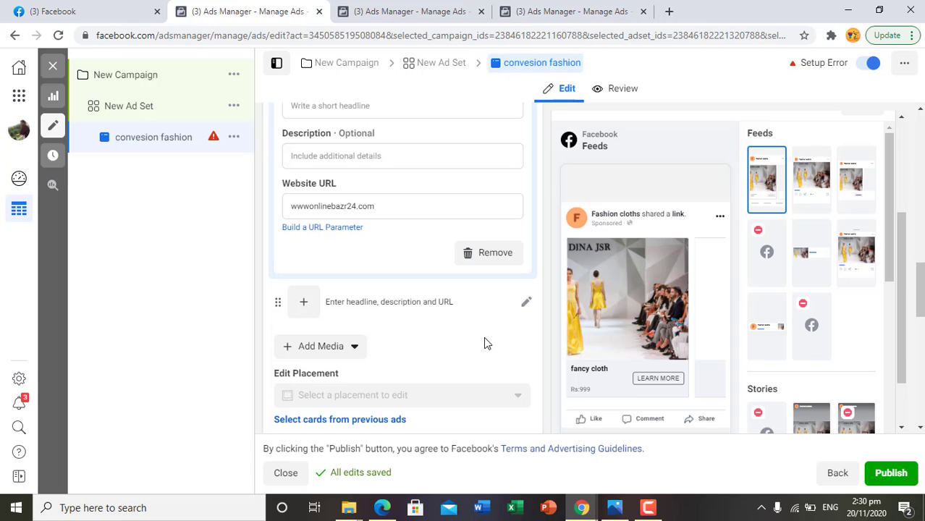
scroll(484, 340, "up", 3)
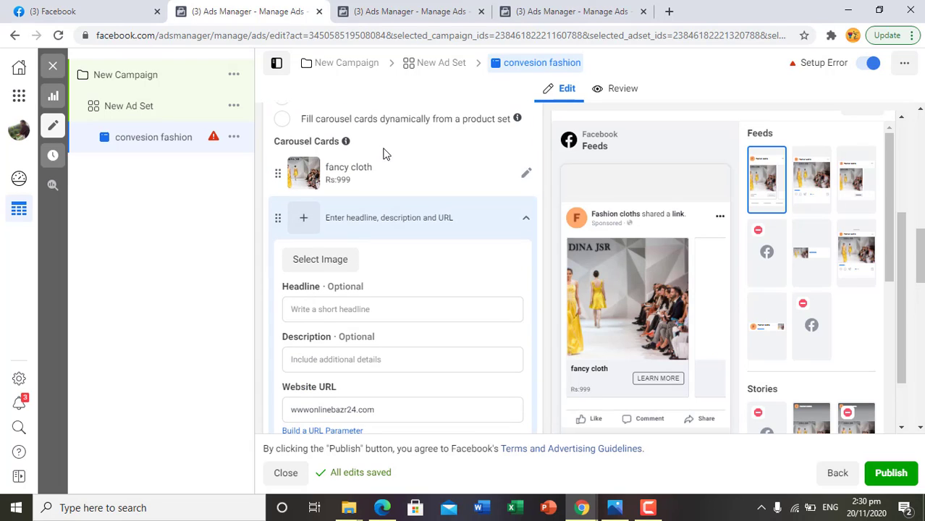
- Try to upload fashion-show-1746594_960_720 and fashion-show-1746619_960_720 from New folder as the second card's image
left_click(323, 260)
left_click(306, 151)
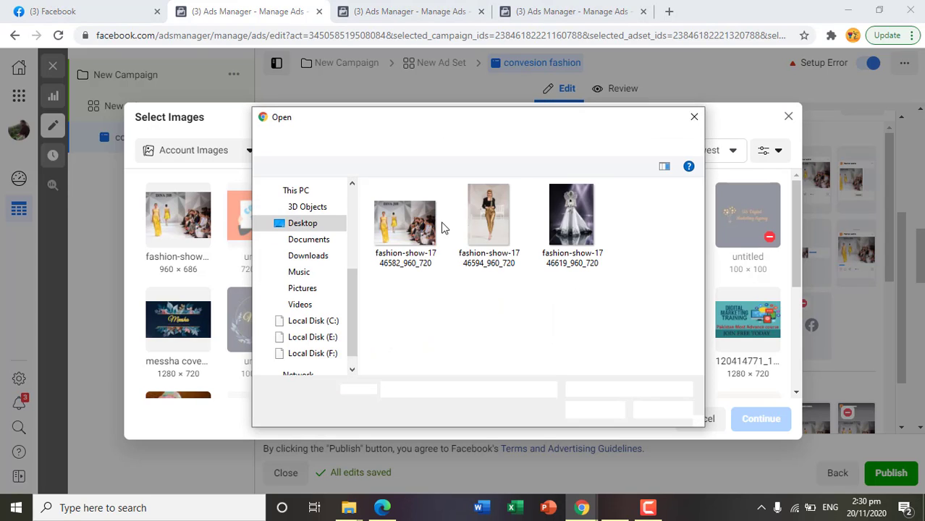
left_click(496, 234)
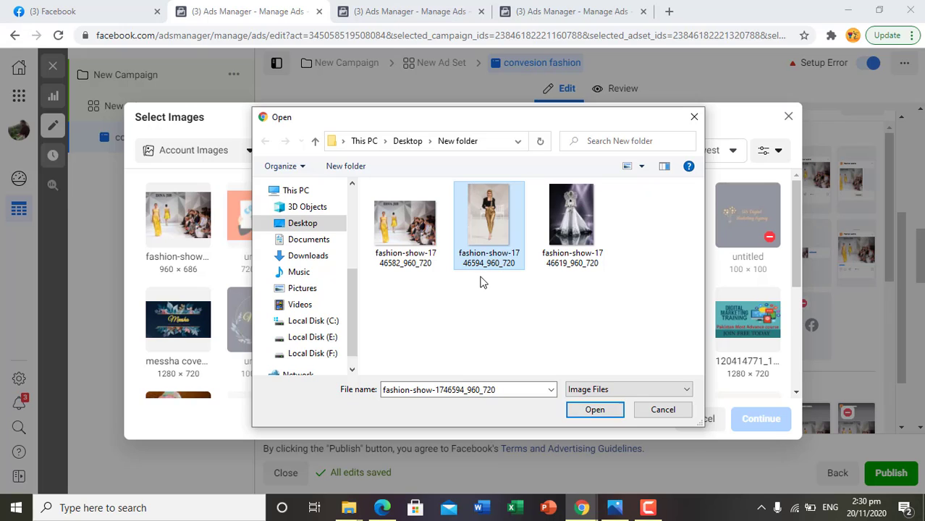
double_click(493, 257)
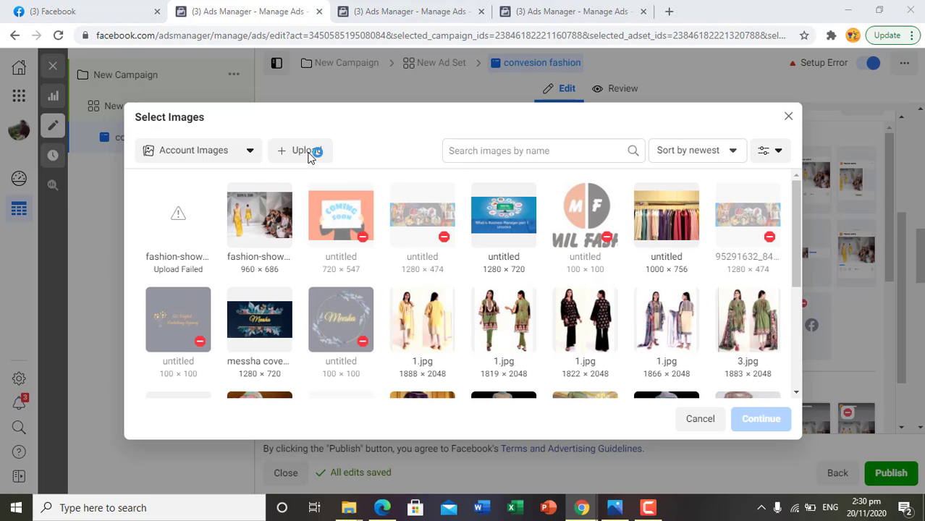
double_click(563, 228)
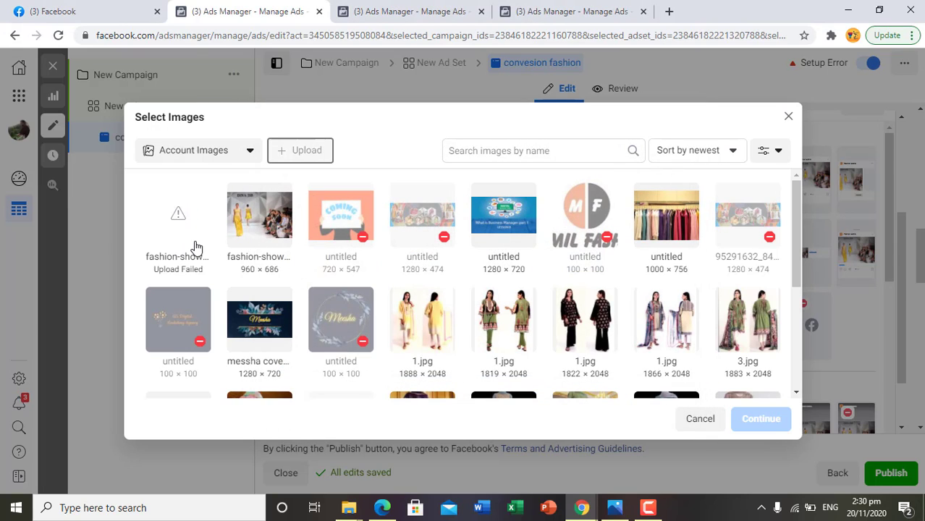
- Use the 1822 × 2048 account image 1.jpg of the black outfit as the second card's image
scroll(514, 332, "down", 3)
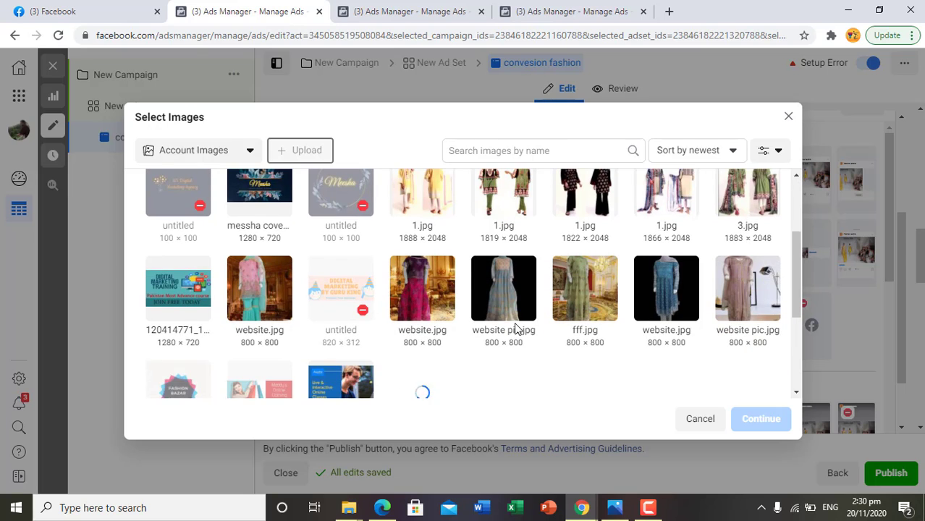
scroll(515, 330, "up", 1)
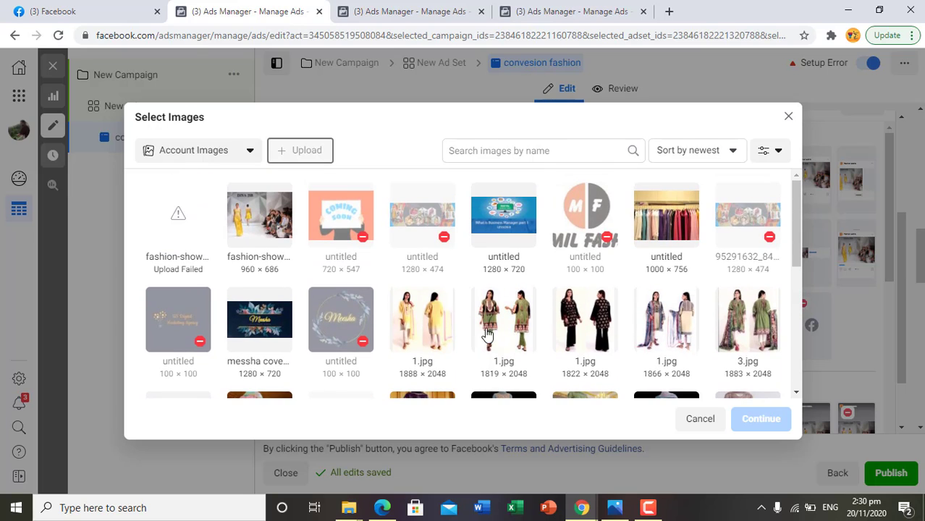
left_click(584, 318)
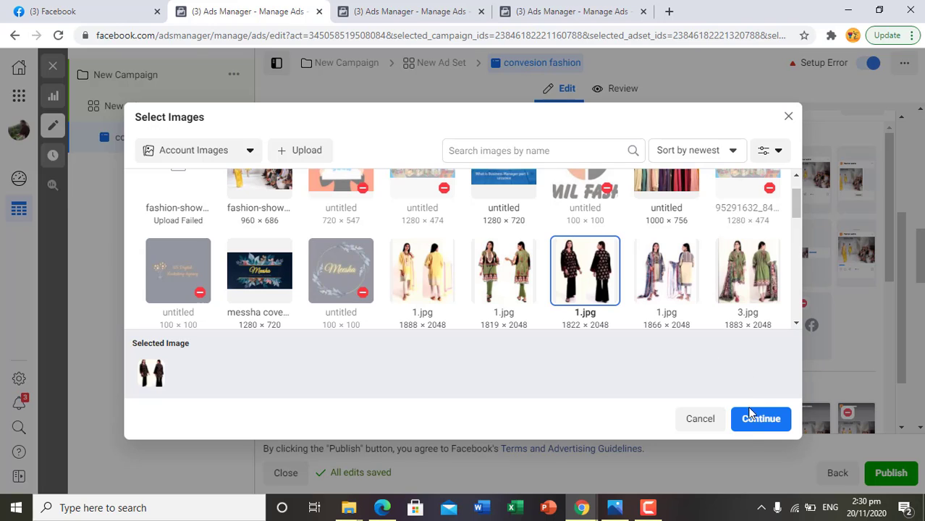
left_click(750, 420)
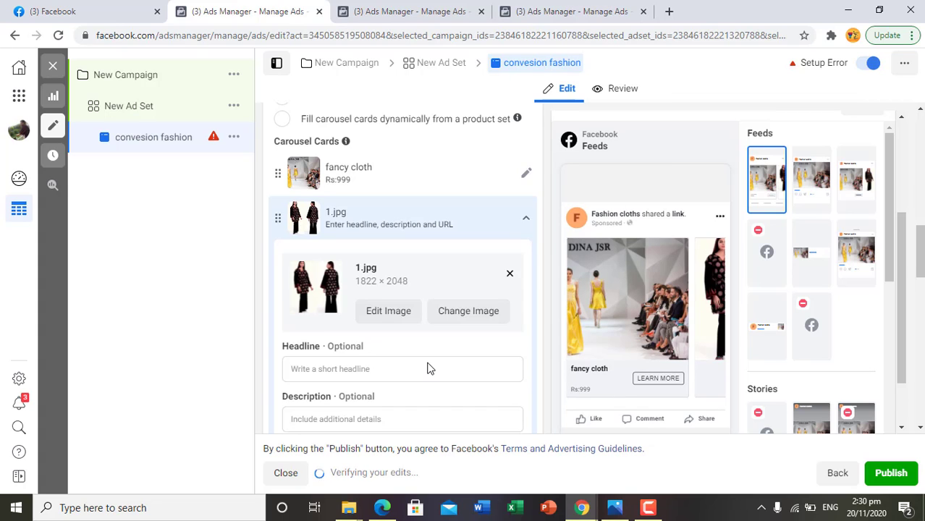
- Set the second card's headline to "black suit"
left_click(371, 373)
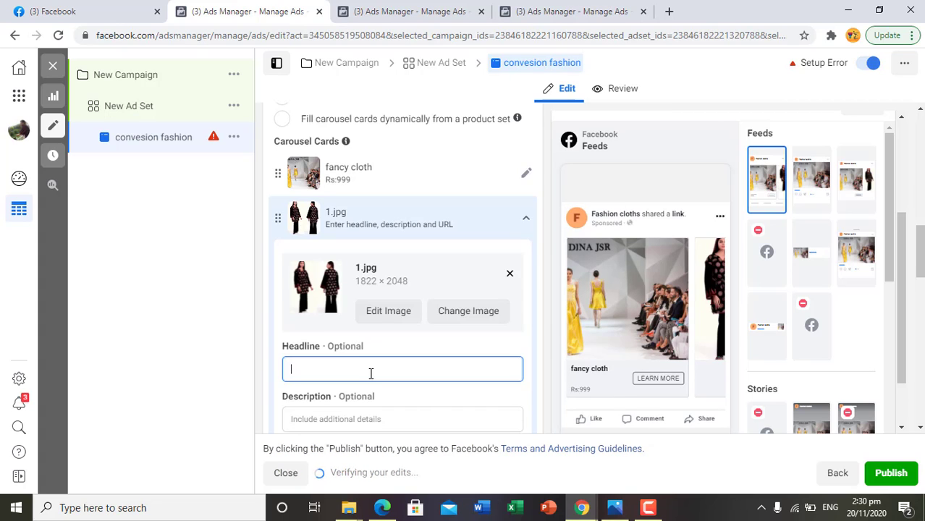
scroll(384, 366, "down", 1)
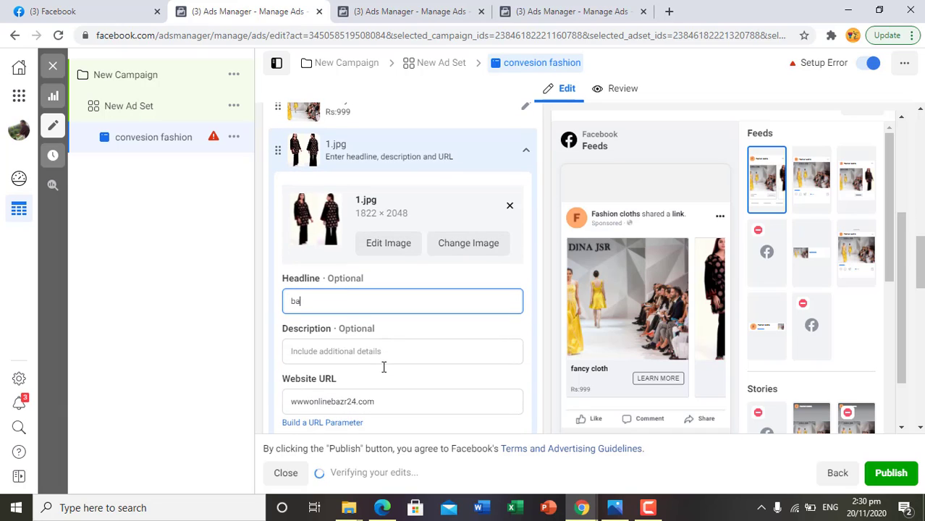
type("ba")
key("BackSpace")
type("lc")
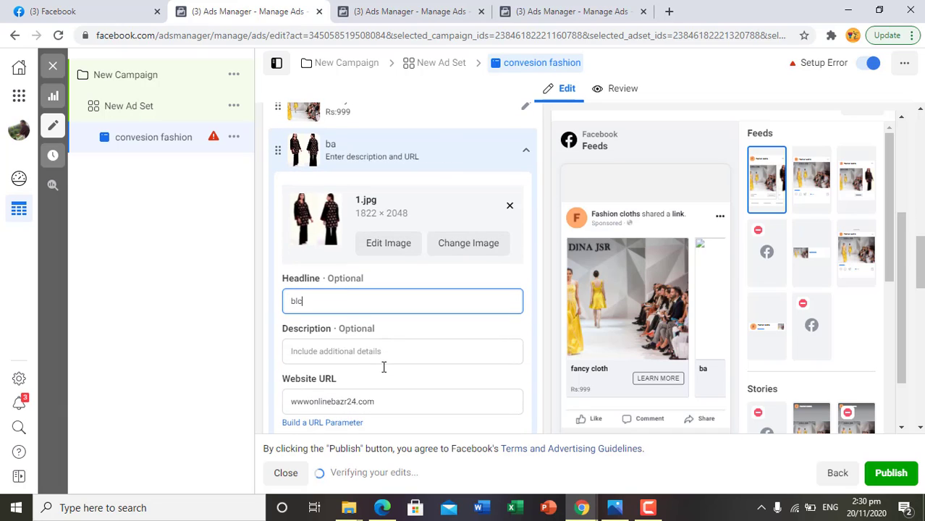
type("k")
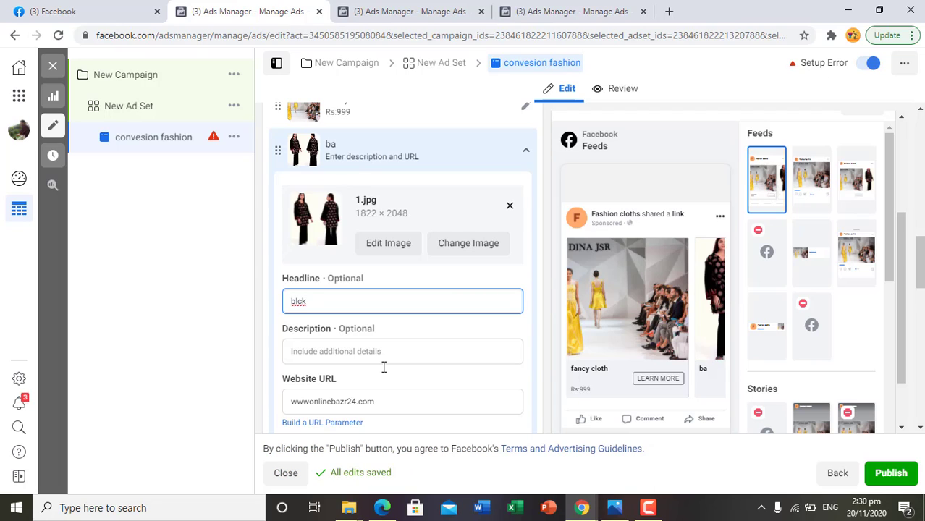
key("BackSpace")
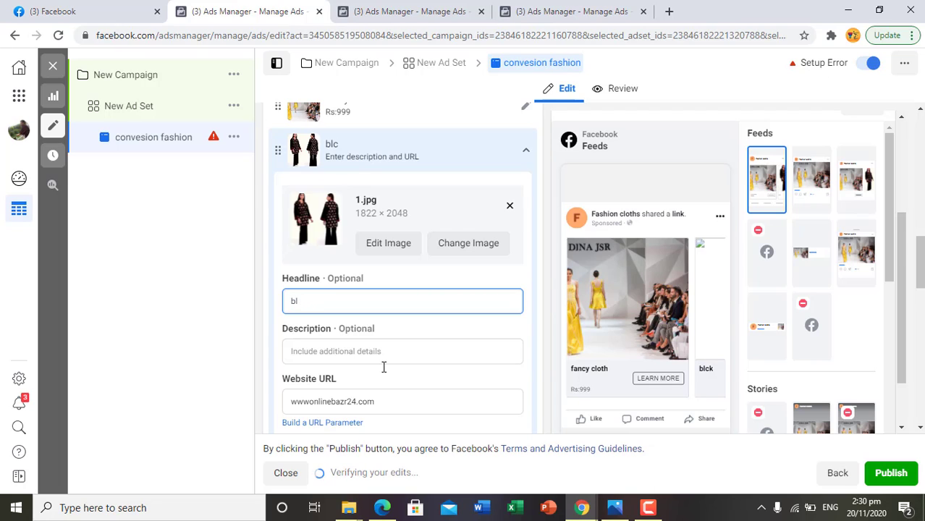
type("ack ")
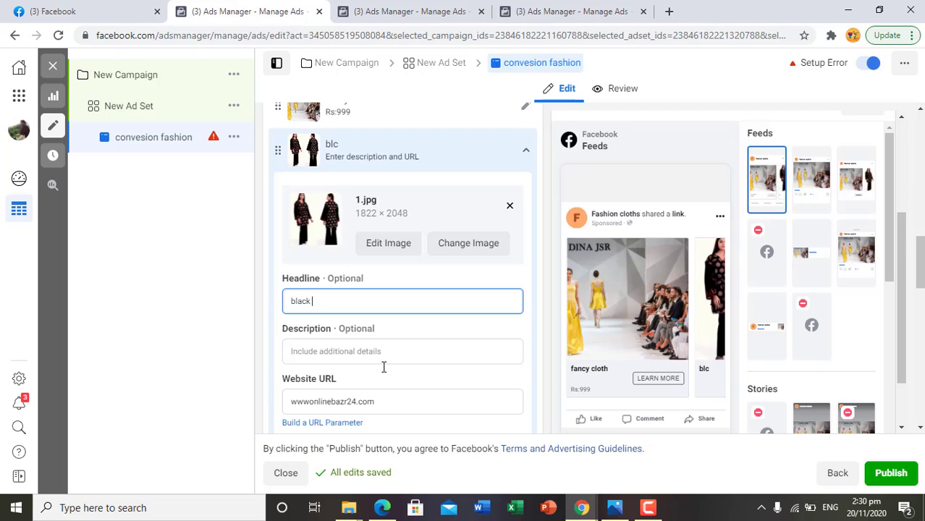
type("suit")
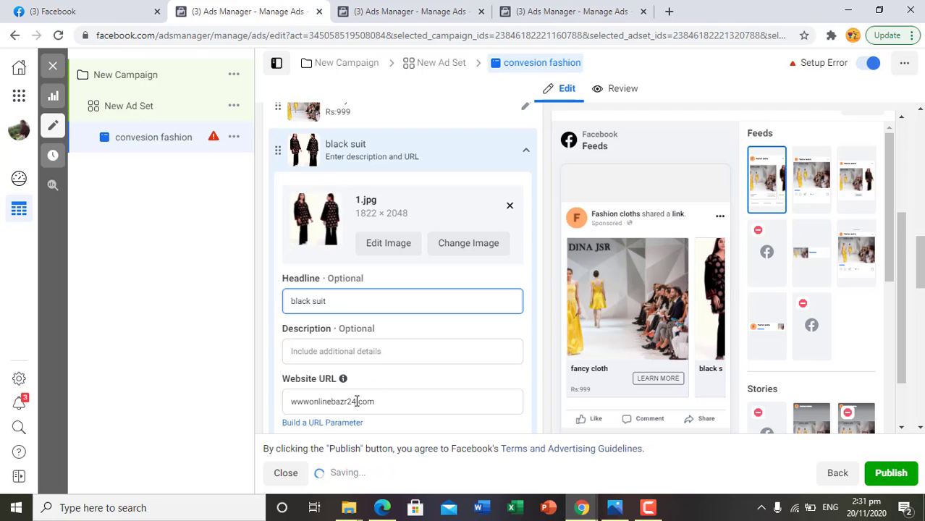
- Set the second card's description to "Rs:1900"
left_click(393, 346)
left_click(395, 349)
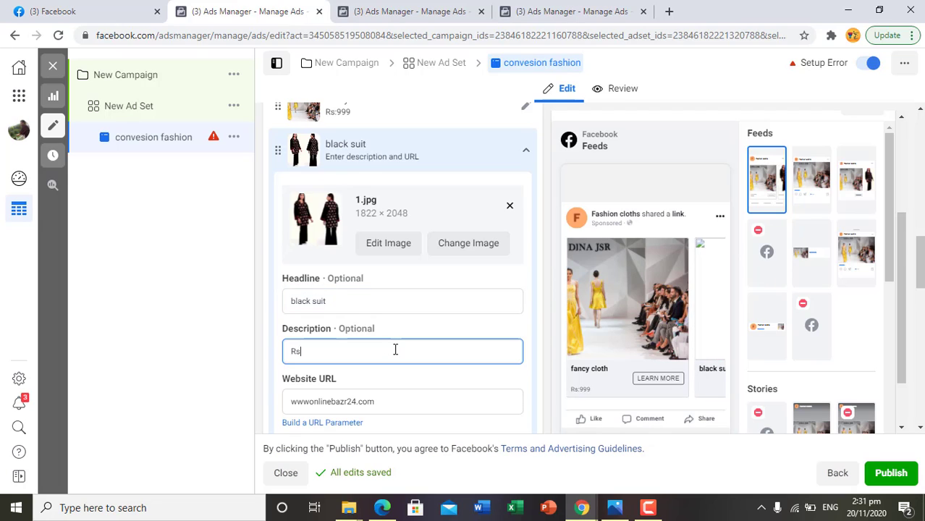
type("Rs:")
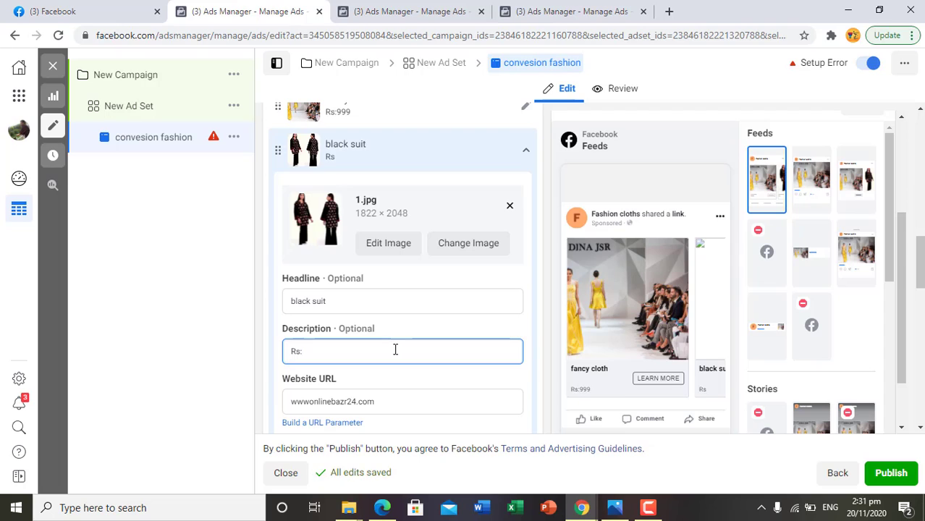
type("19")
key("BackSpace")
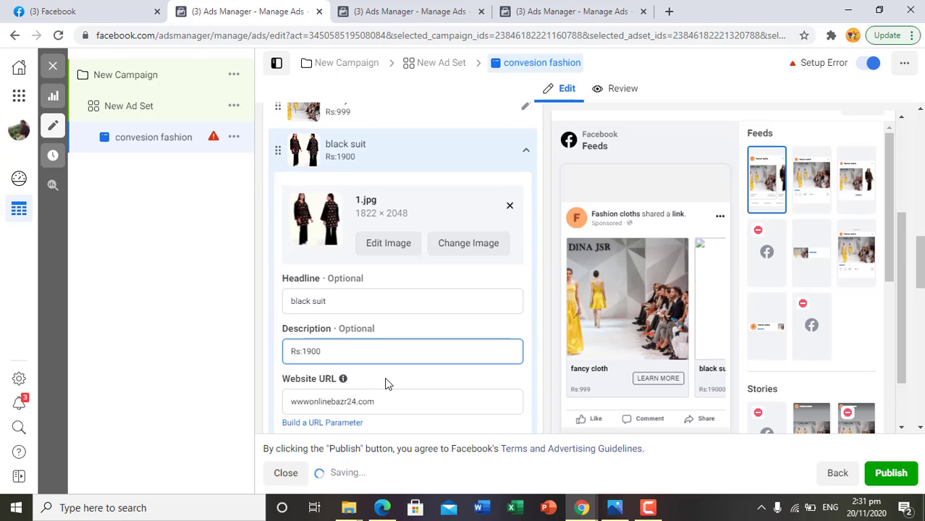
- Review the second card's details and open the third carousel card for editing
scroll(386, 384, "down", 2)
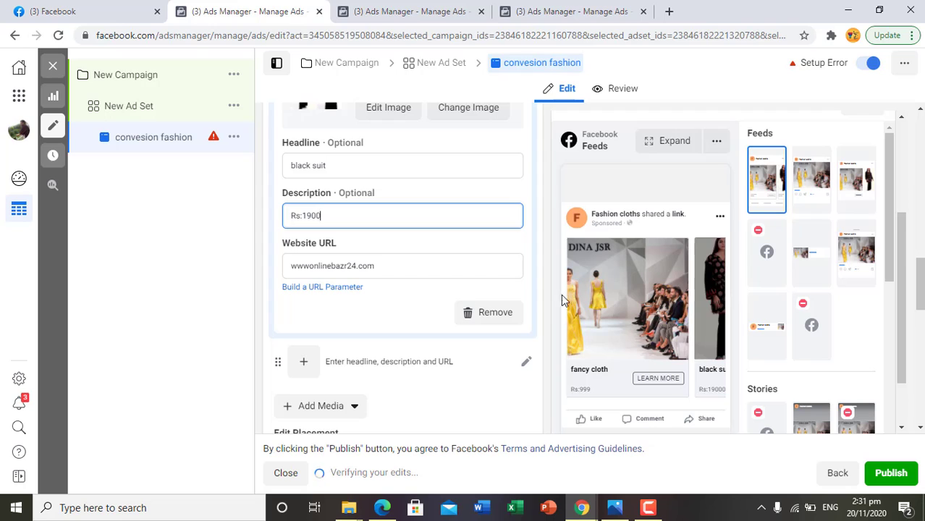
scroll(544, 311, "up", 2)
scroll(544, 315, "down", 3)
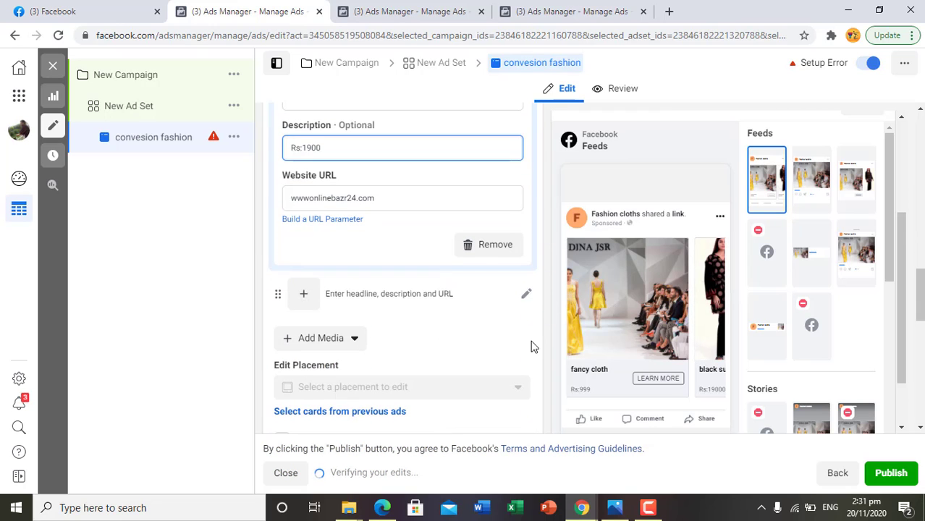
left_click(528, 295)
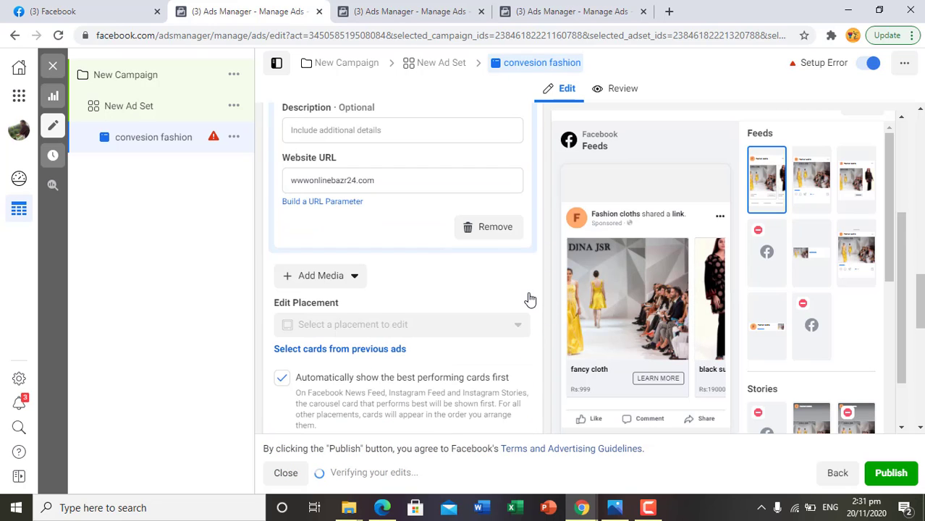
- Switch to the Facebook news feed and browse the sponsored Gul Ahmed carousel through to its last card
left_click(63, 9)
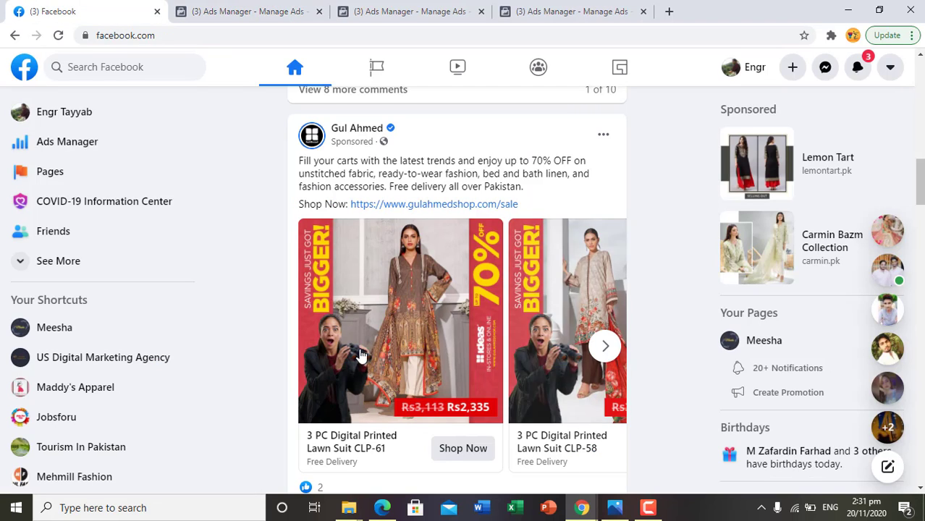
left_click(605, 348)
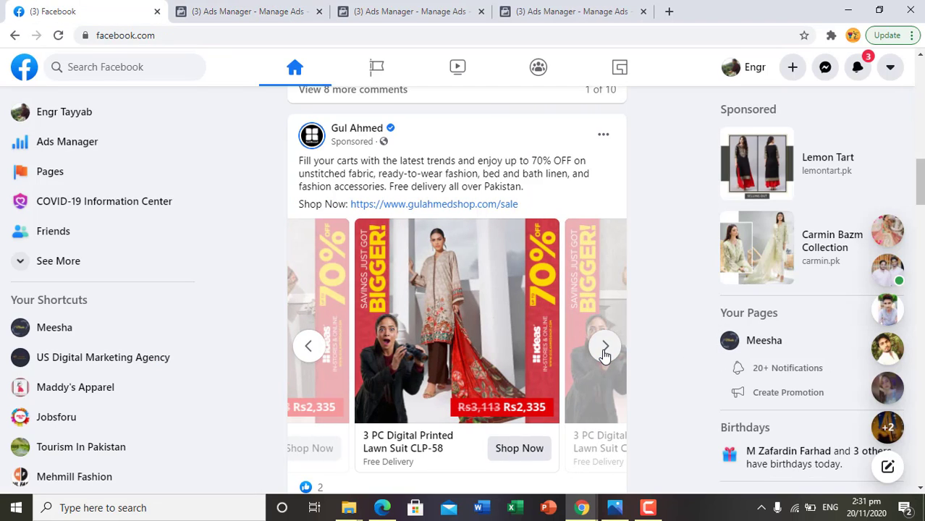
left_click(604, 349)
left_click(604, 348)
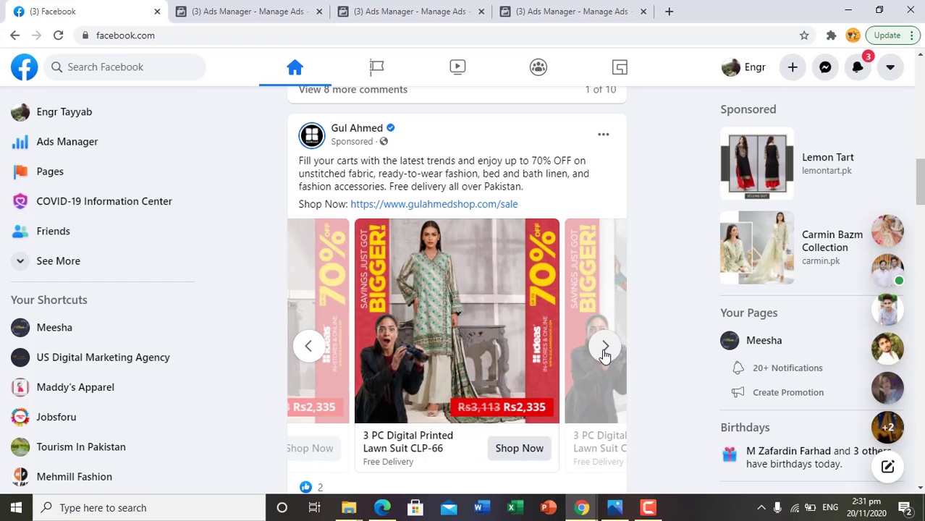
left_click(605, 348)
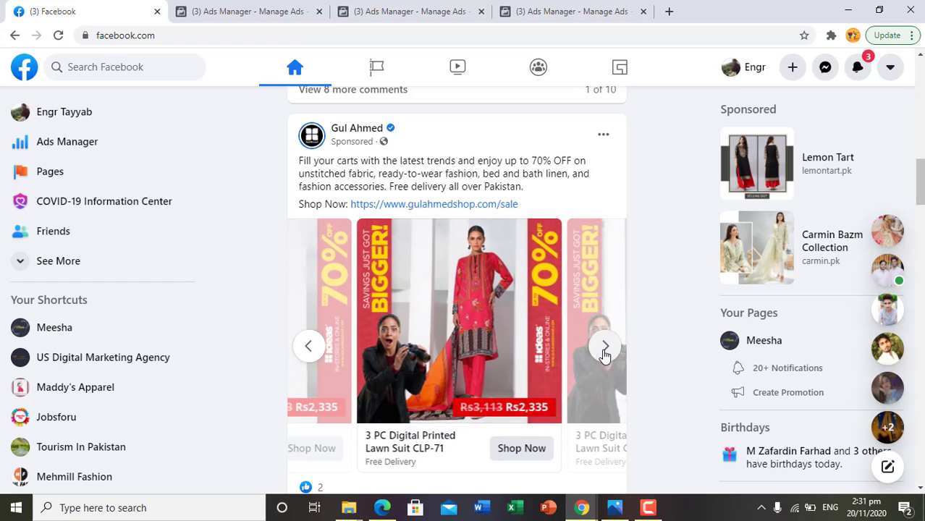
left_click(605, 349)
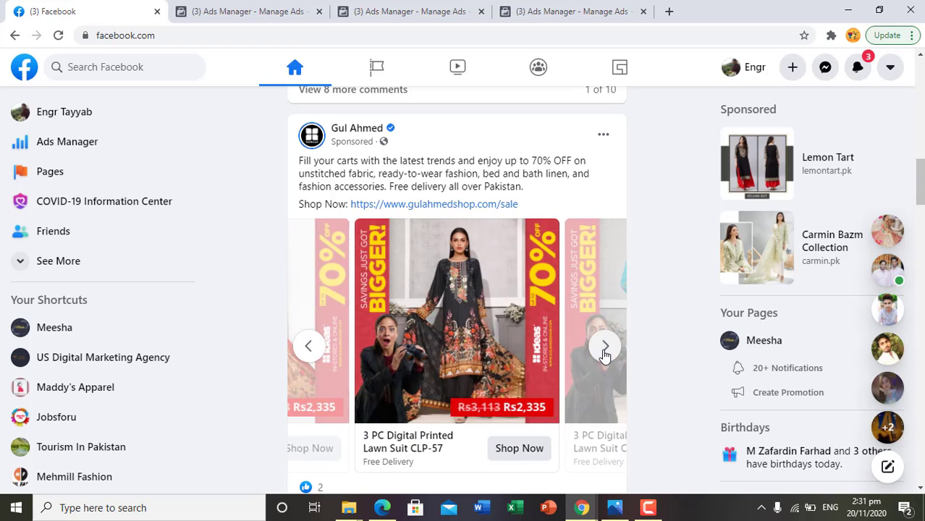
left_click(604, 349)
left_click(604, 349)
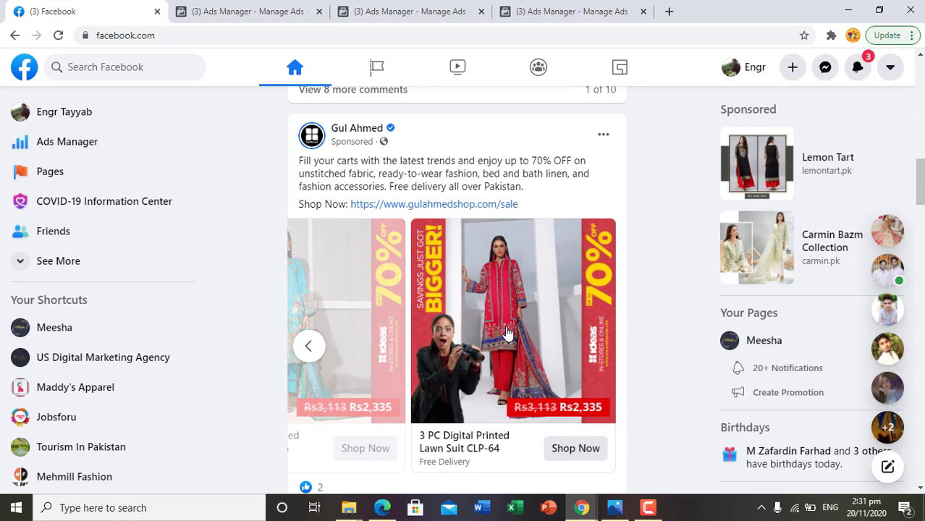
scroll(506, 330, "down", 2)
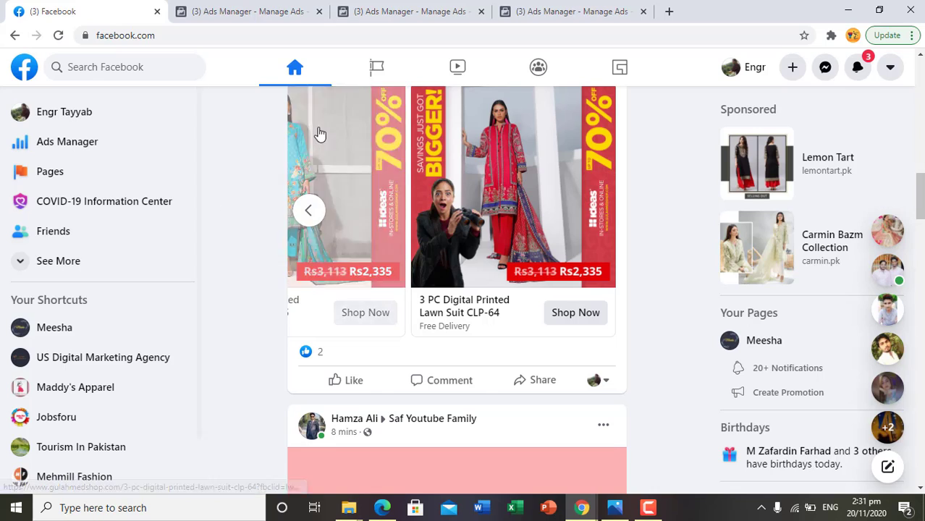
- Switch back to Ads Manager and choose the 1819 × 2048 green suit image 1.jpg for the third carousel card
left_click(221, 11)
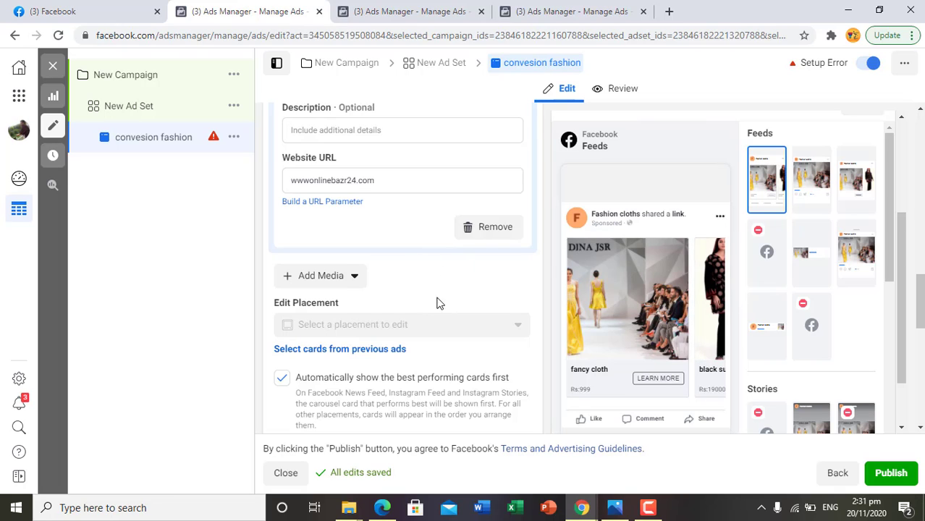
scroll(526, 175, "up", 3)
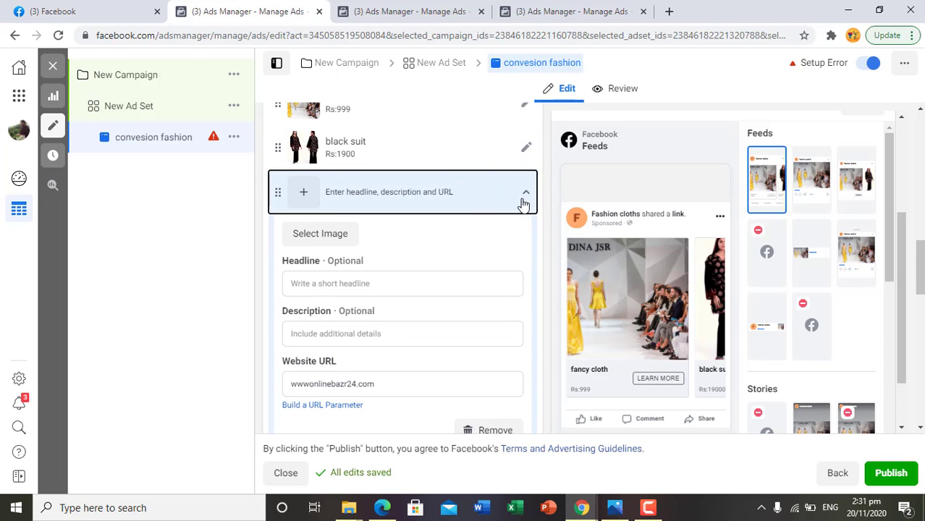
left_click(348, 284)
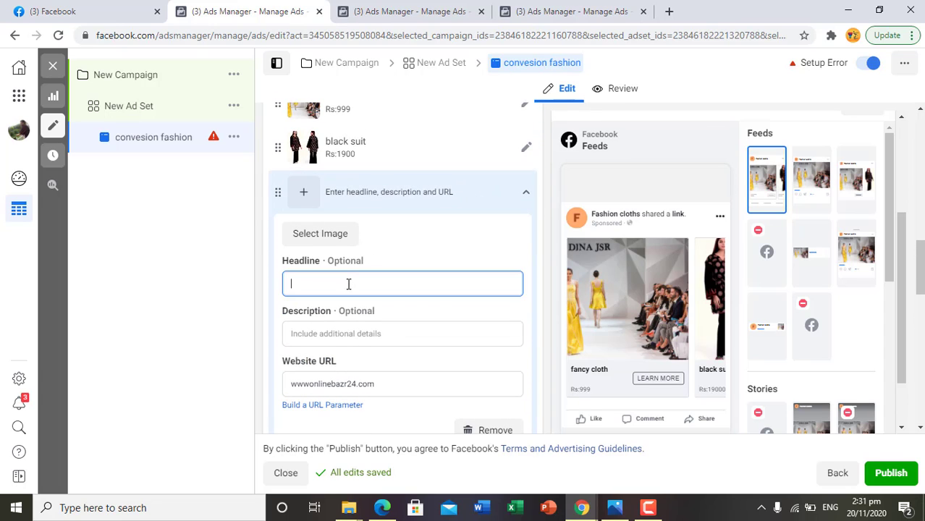
left_click(340, 236)
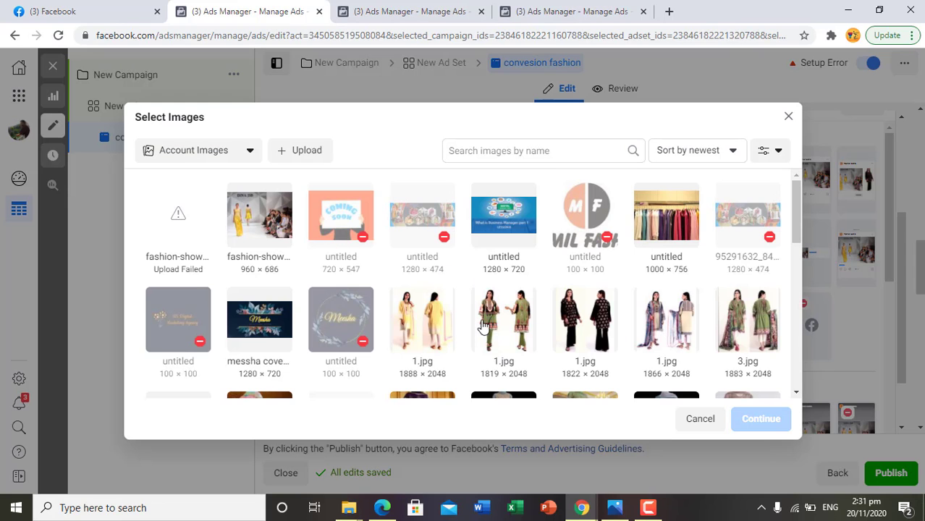
left_click(503, 332)
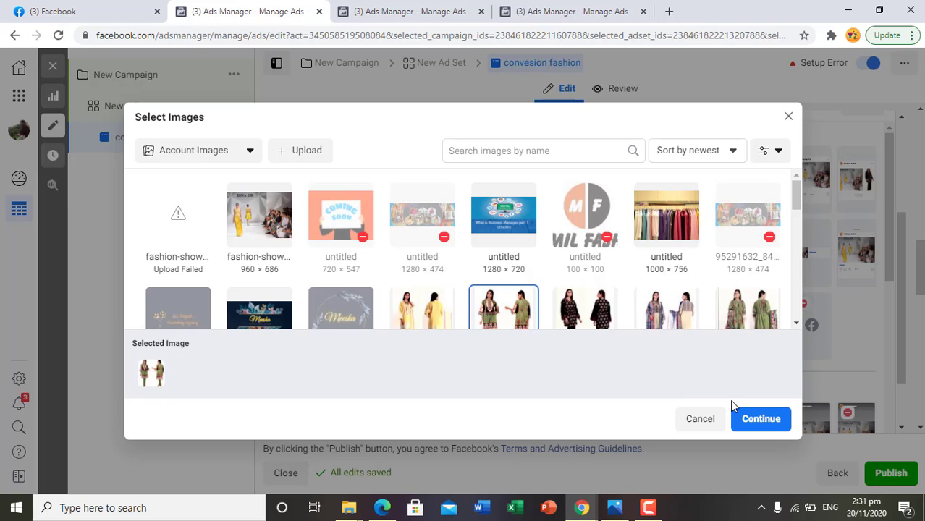
left_click(760, 420)
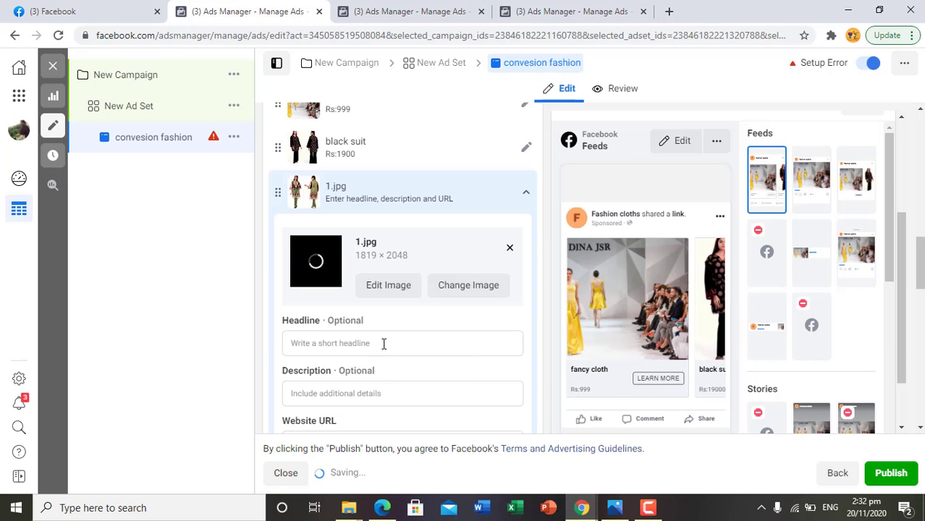
- Set the third card's headline to "green suiy" and its description to "500", then collapse the card
left_click(383, 344)
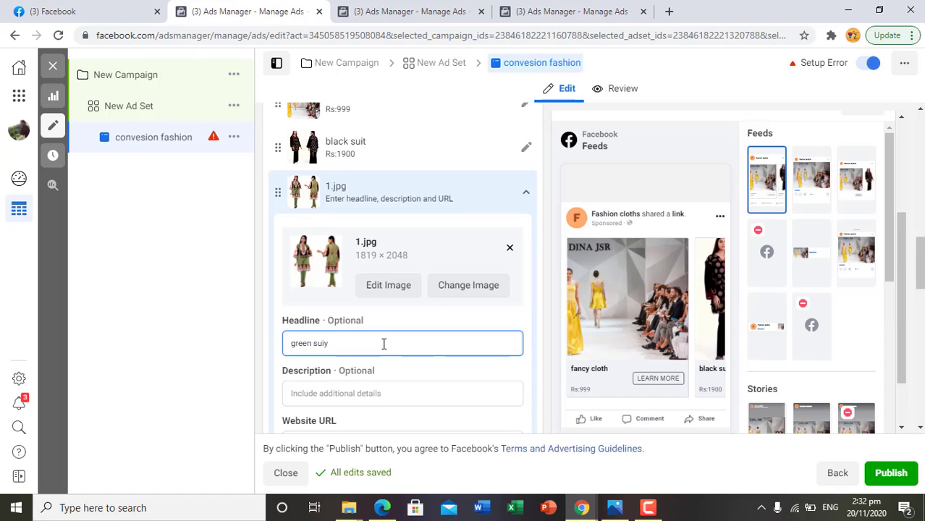
left_click(392, 395)
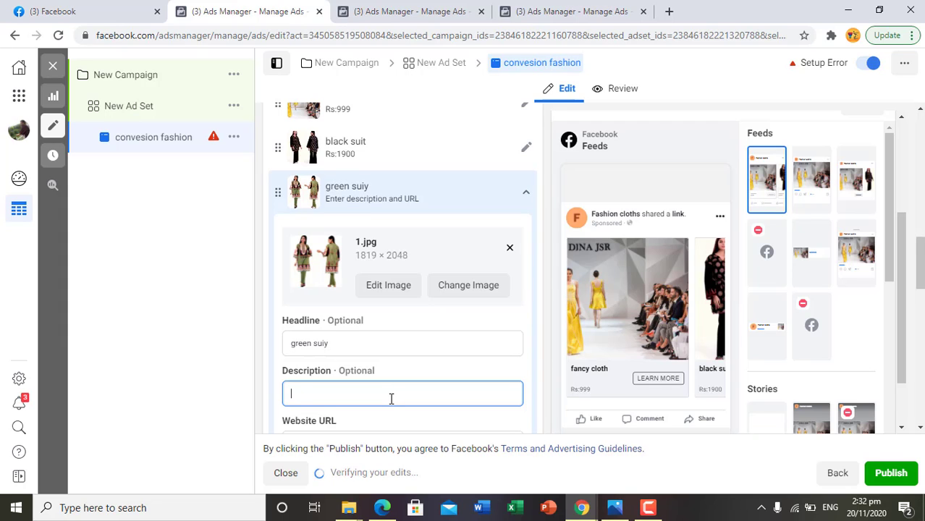
type("50")
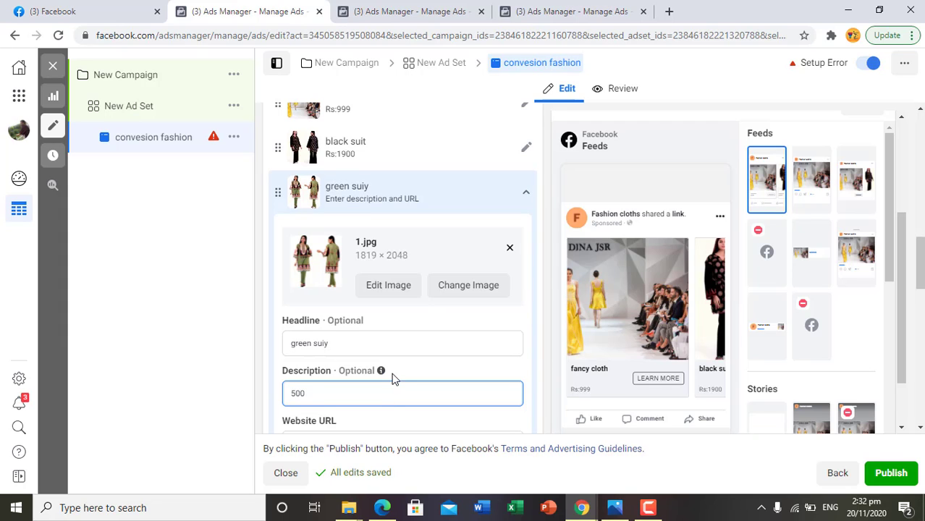
type("0")
scroll(391, 381, "down", 3)
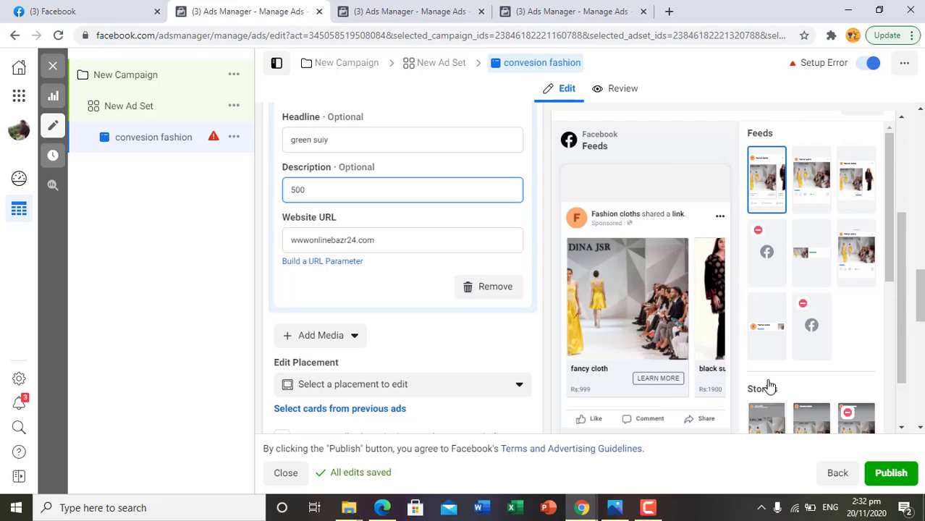
scroll(354, 230, "up", 2)
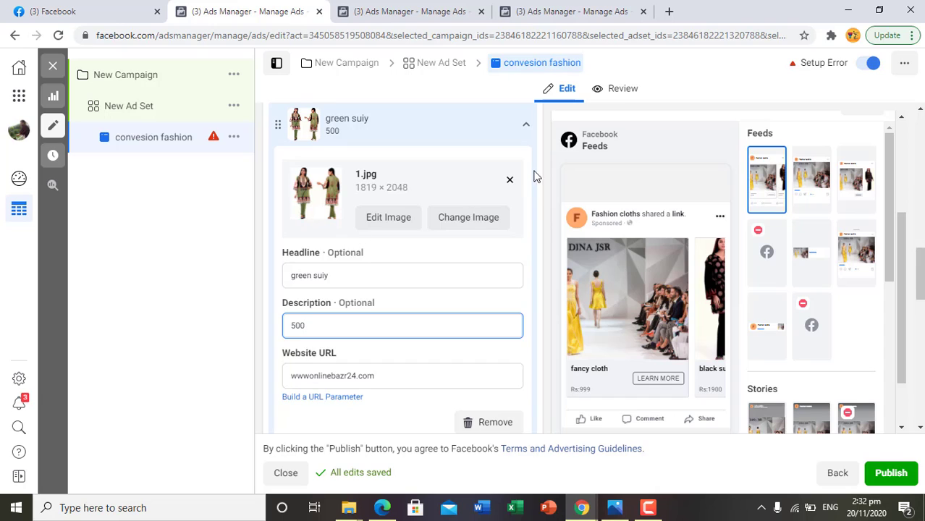
scroll(396, 393, "down", 1)
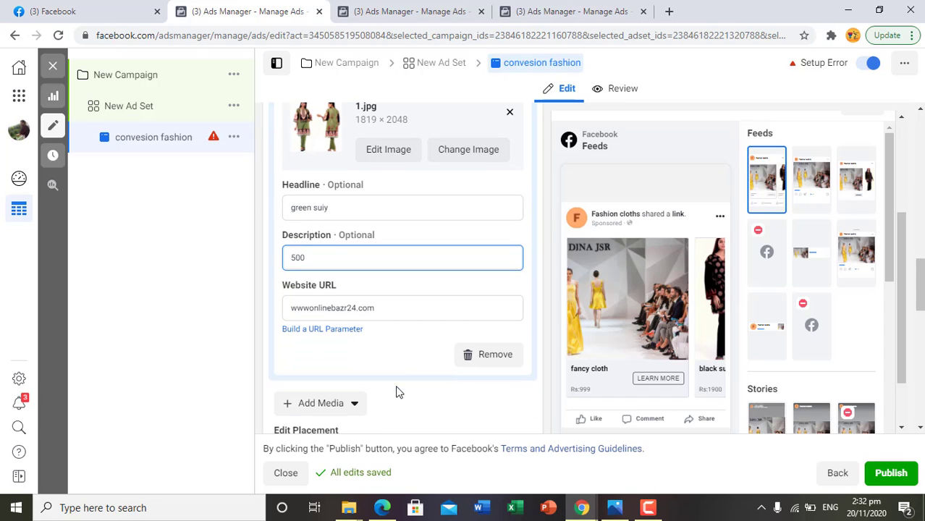
left_click(382, 404)
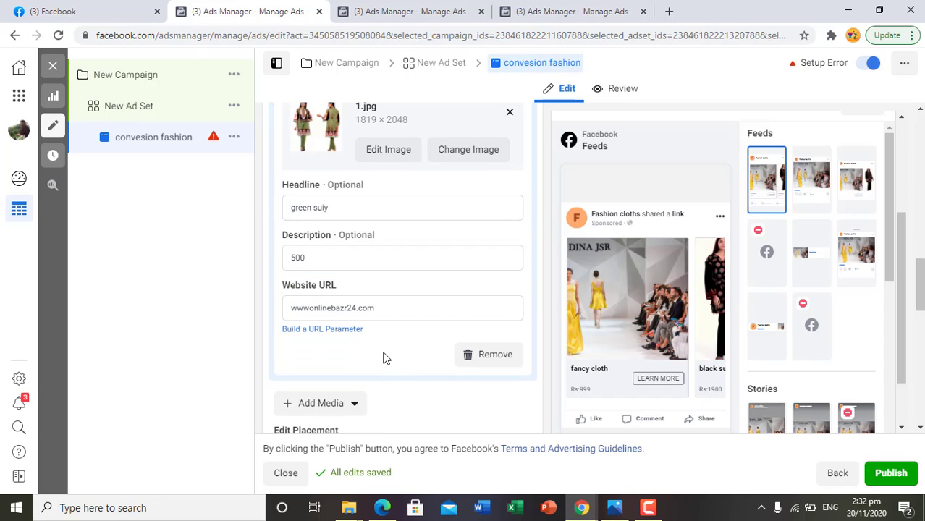
scroll(383, 358, "up", 3)
left_click(526, 263)
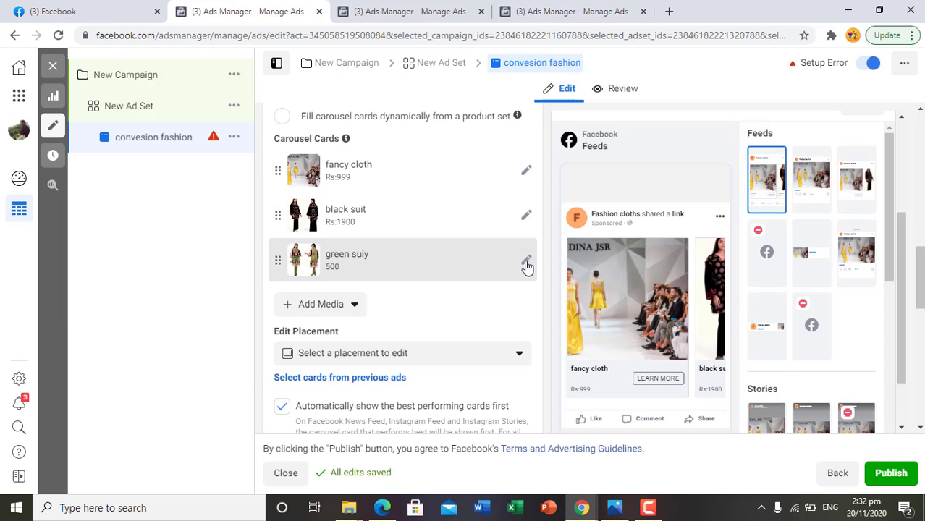
- Add two more image cards to the carousel below the green suit card
left_click(352, 312)
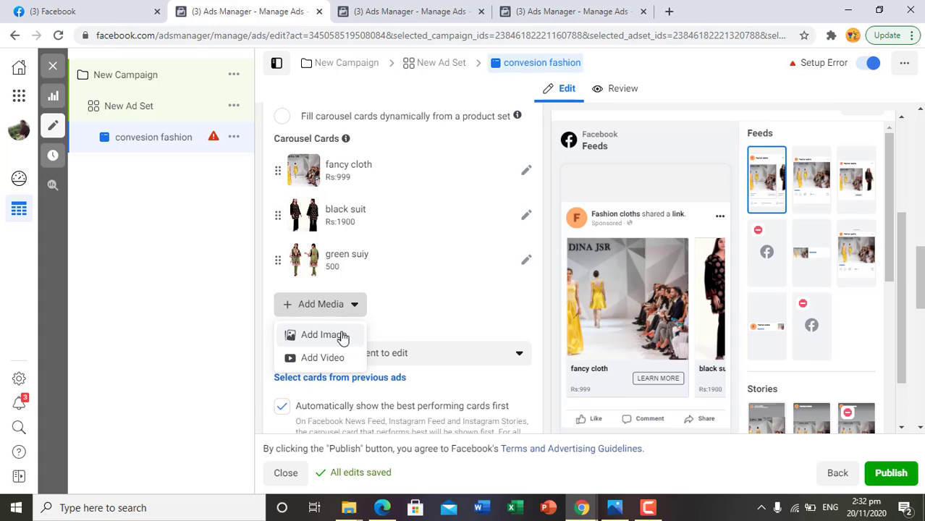
left_click(335, 340)
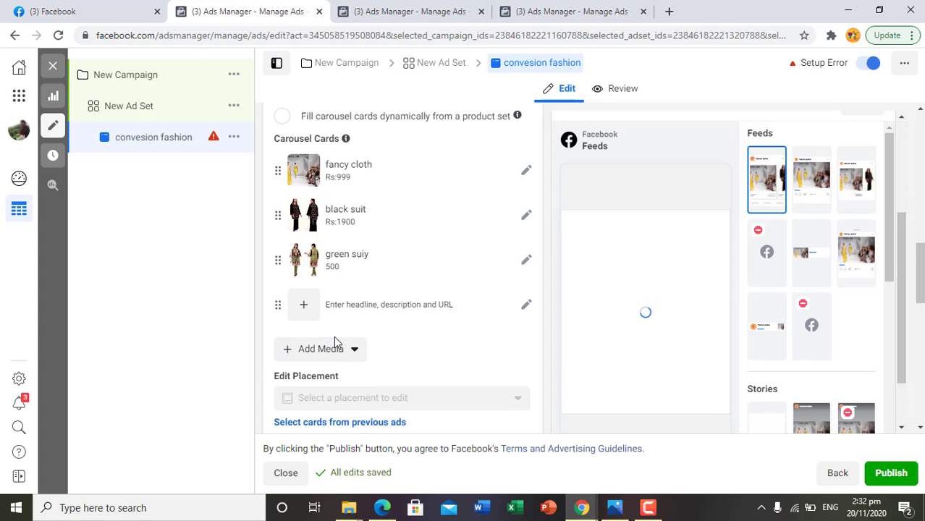
left_click(352, 356)
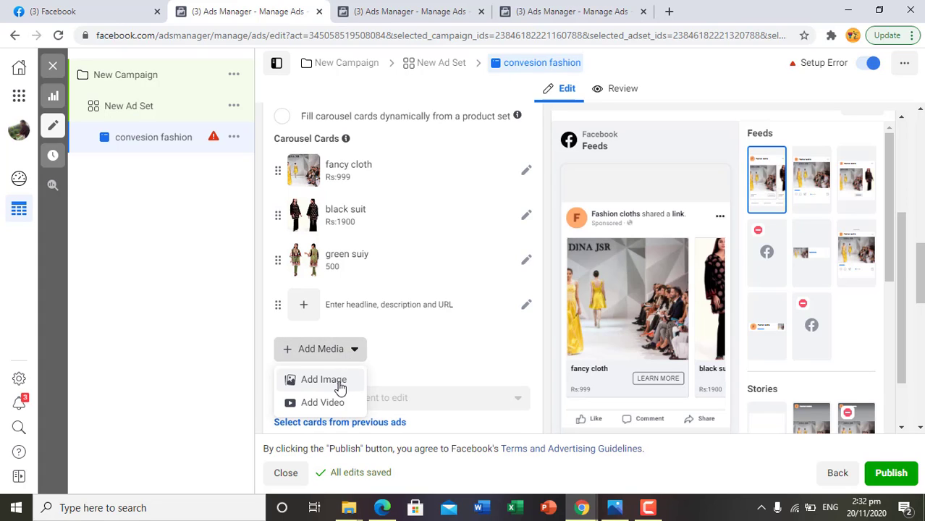
left_click(340, 386)
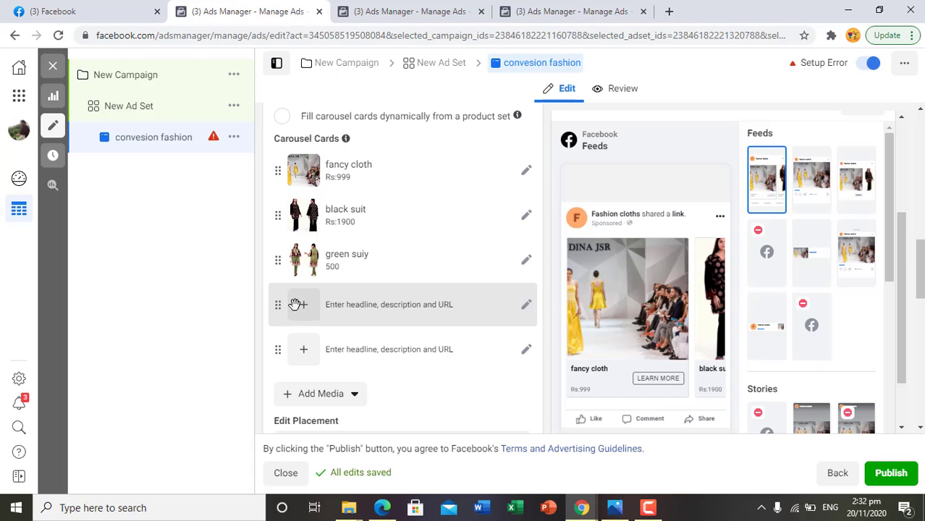
- Open the fourth carousel card and examine its fields, the card display options, the primary text and the See More URL settings
left_click(525, 307)
scroll(389, 355, "down", 2)
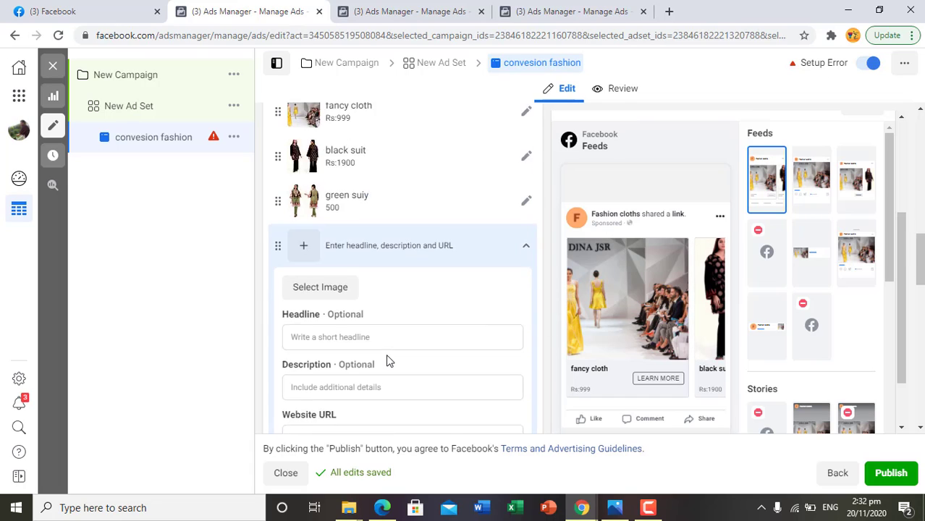
left_click(506, 408)
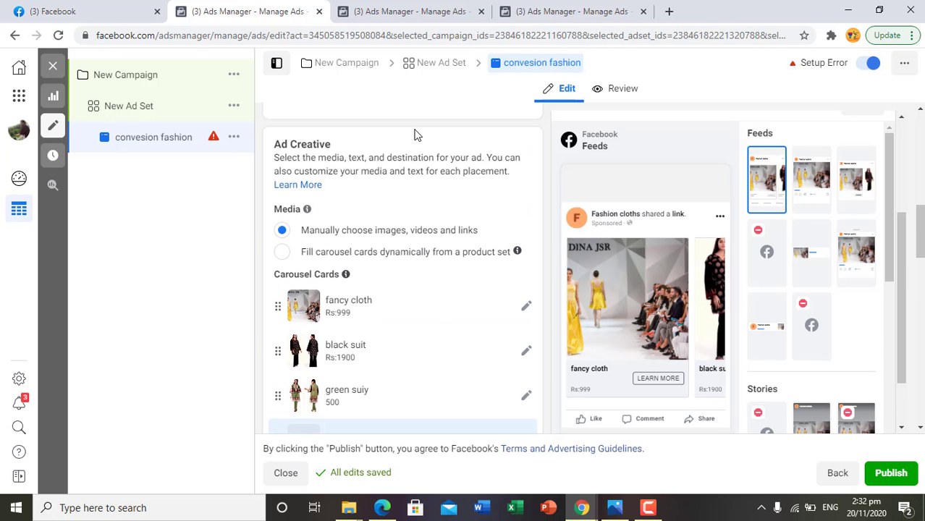
scroll(409, 253, "down", 5)
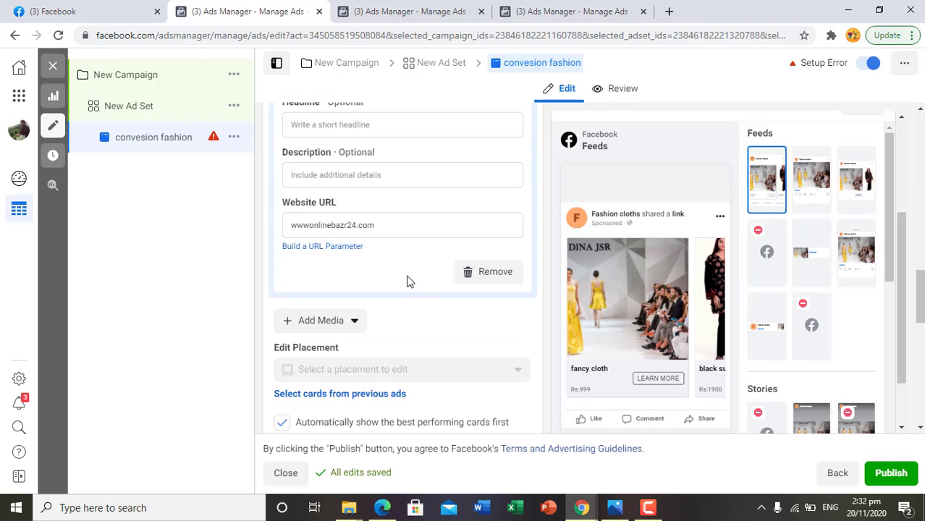
scroll(421, 309, "down", 3)
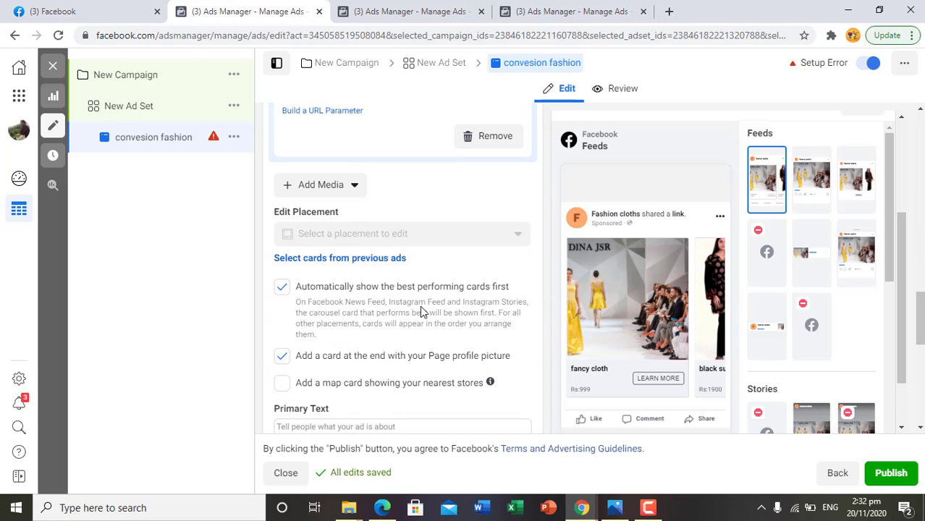
scroll(422, 317, "down", 1)
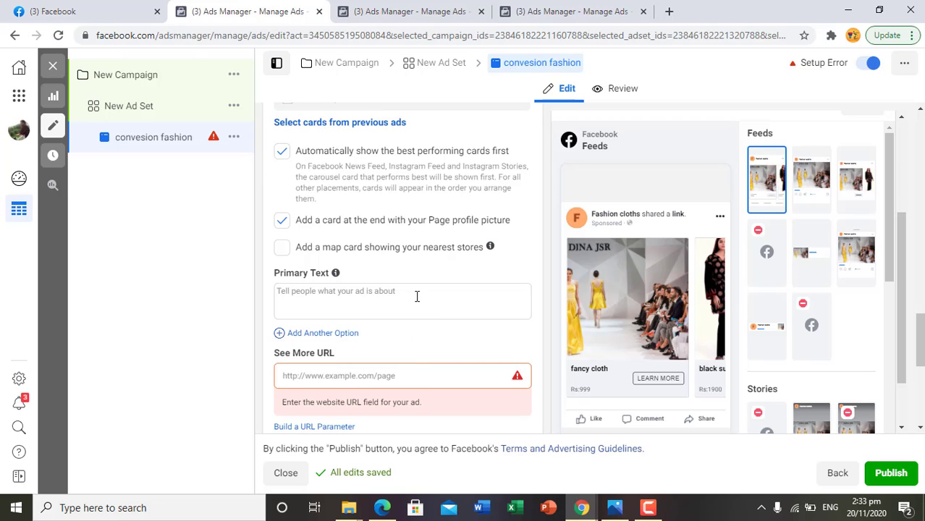
scroll(417, 296, "down", 2)
scroll(418, 298, "up", 1)
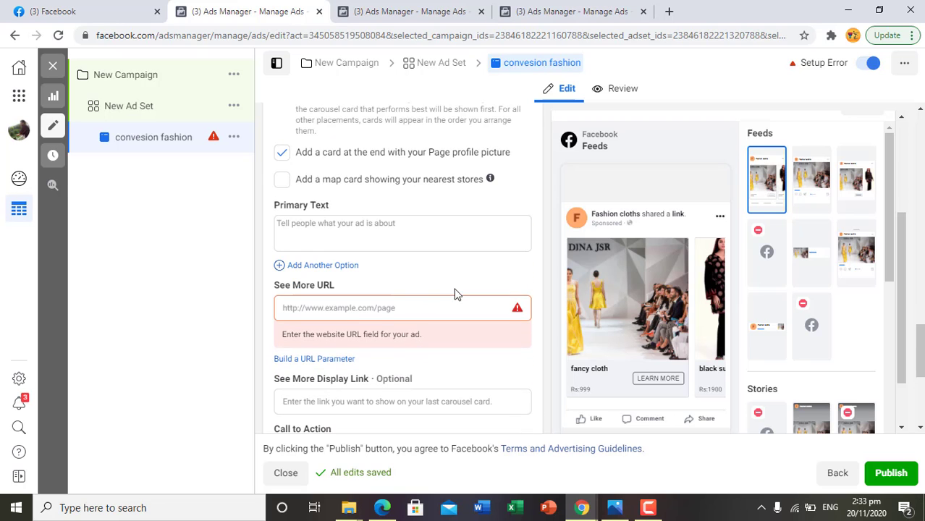
- Switch to the Facebook news feed and copy the Gul Ahmed ad text from "Fill your carts" through "fashion accessories."
left_click(100, 9)
left_click(233, 7)
left_click(86, 8)
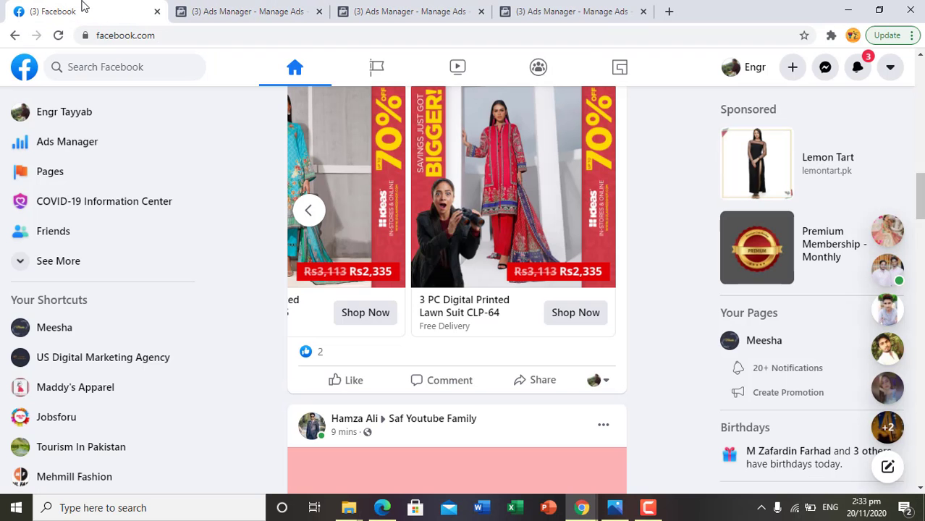
scroll(322, 217, "up", 3)
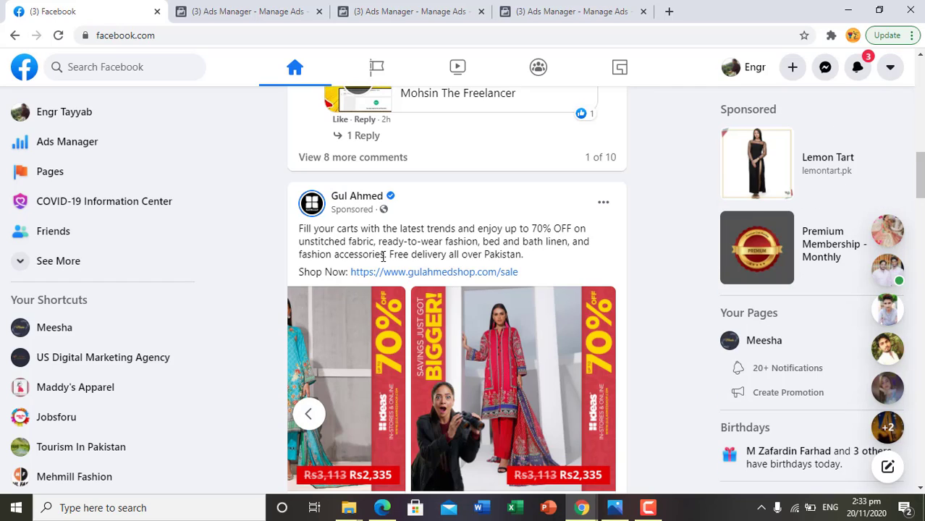
left_click_drag(389, 252, 303, 230)
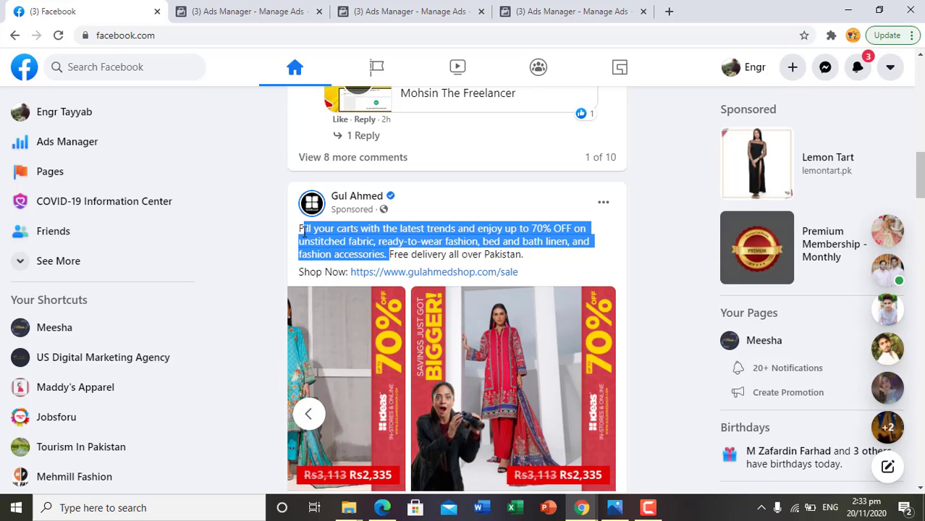
right_click(351, 232)
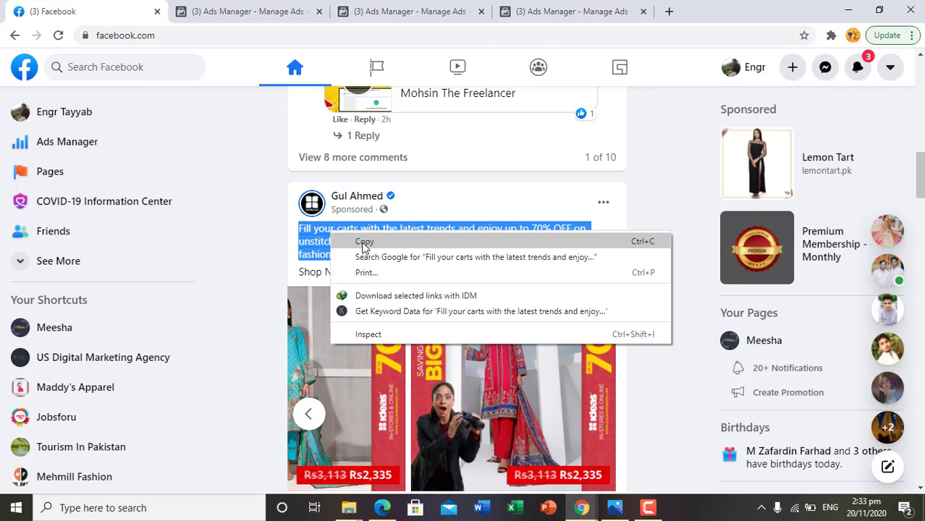
left_click(364, 242)
- Return to Ads Manager and paste the copied Gul Ahmed text as the ad's primary text
left_click(258, 13)
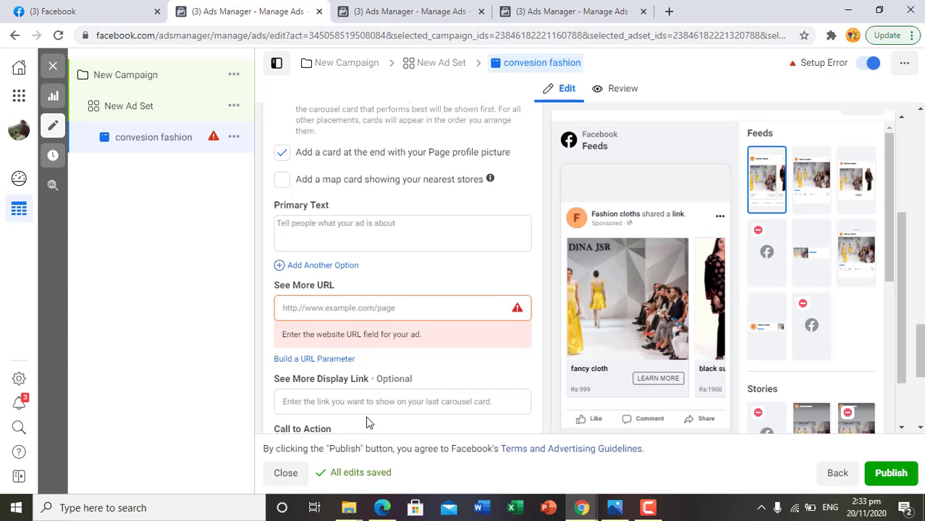
left_click(337, 226)
right_click(337, 227)
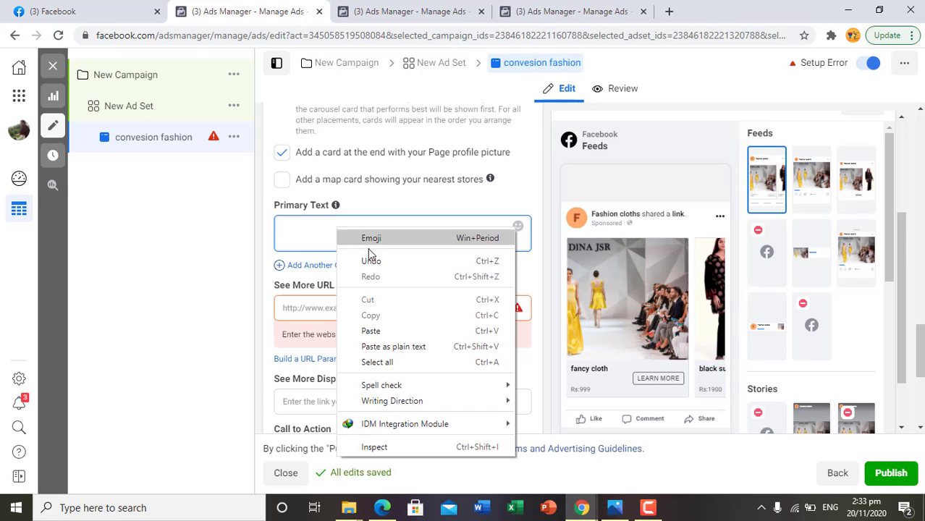
left_click(379, 332)
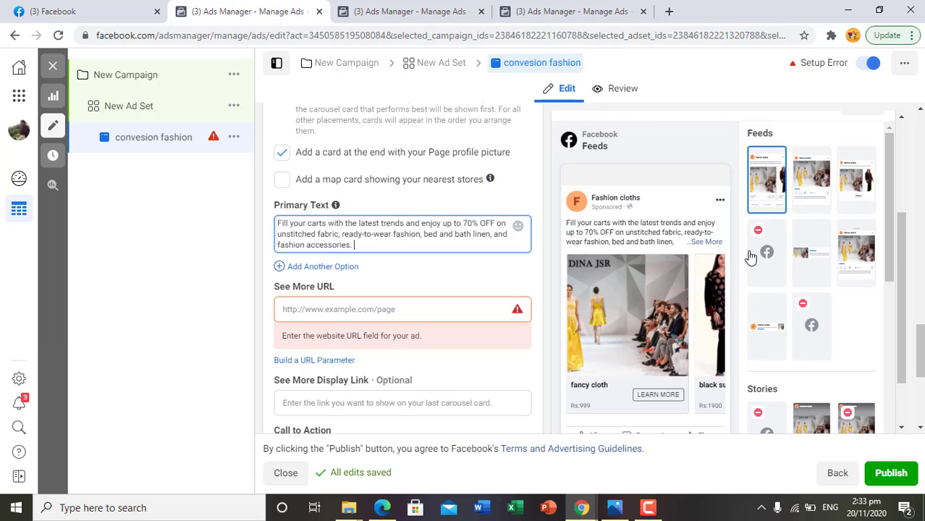
- Switch to the Facebook news feed and look back through the cards of the sponsored Gul Ahmed carousel
left_click(140, 14)
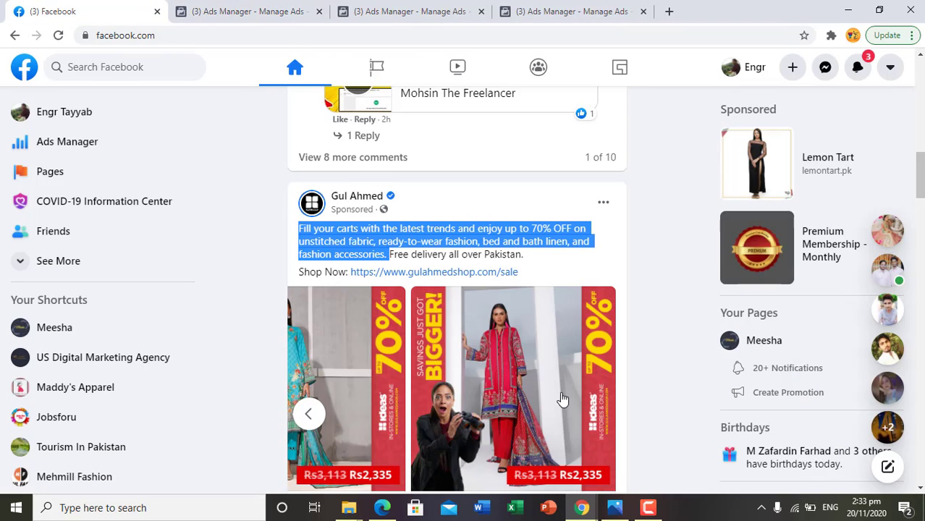
left_click(306, 412)
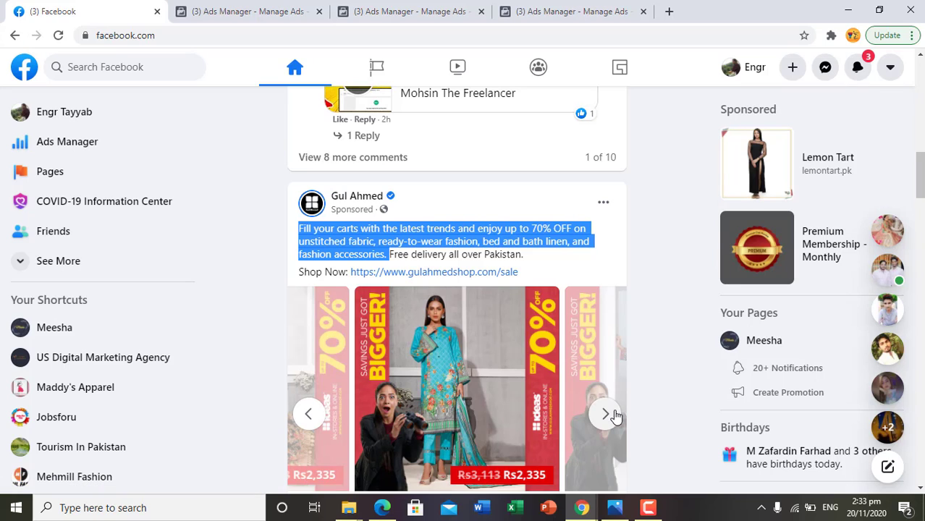
left_click(601, 413)
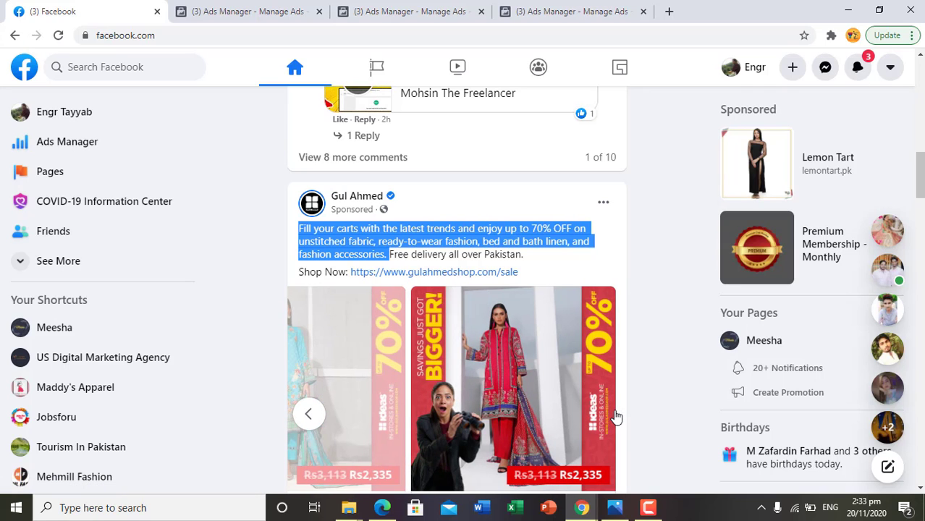
left_click(312, 414)
left_click(314, 413)
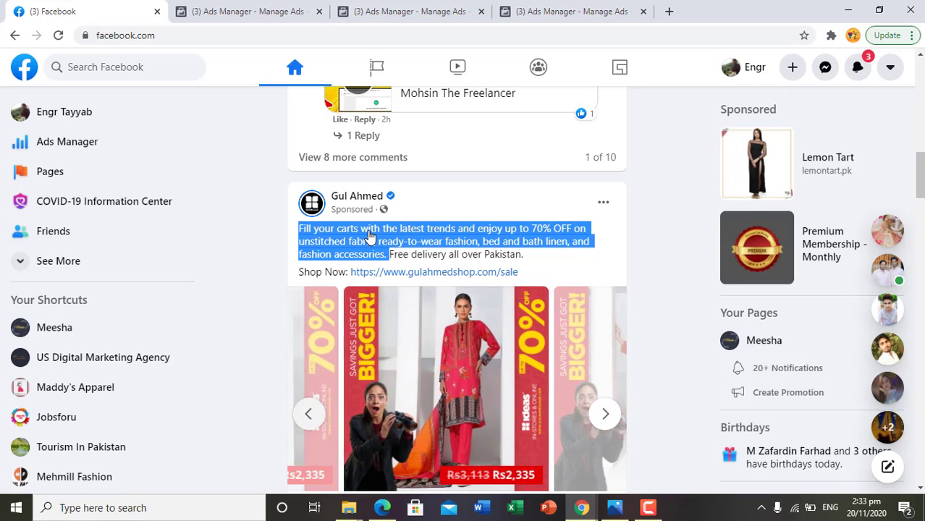
- Compare the conversion ad's primary text in Ads Manager with the sponsored Gul Ahmed carousel's text and card buttons in the Facebook news feed
left_click(233, 11)
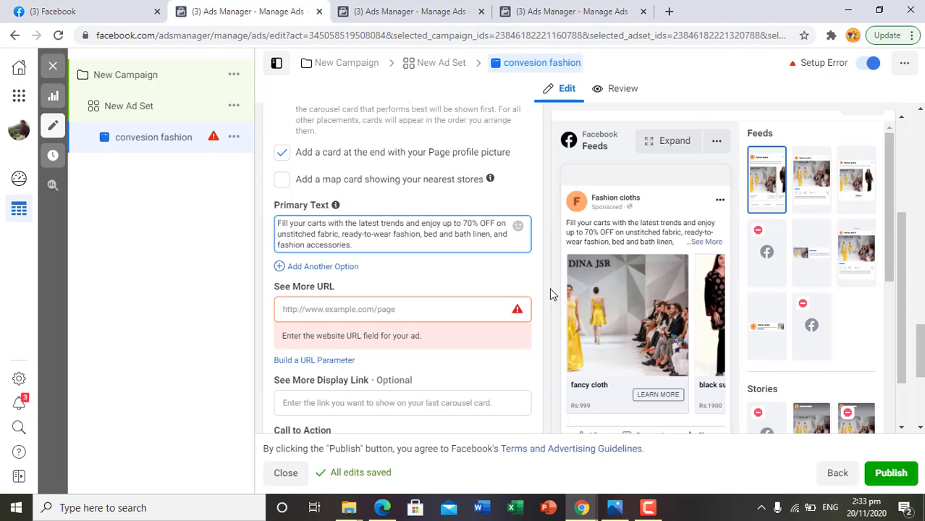
left_click(62, 9)
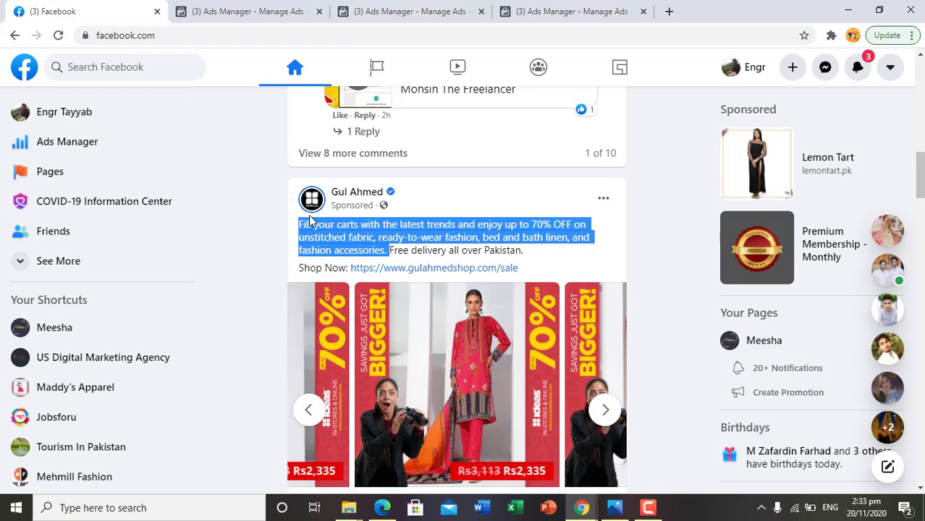
scroll(308, 214, "down", 3)
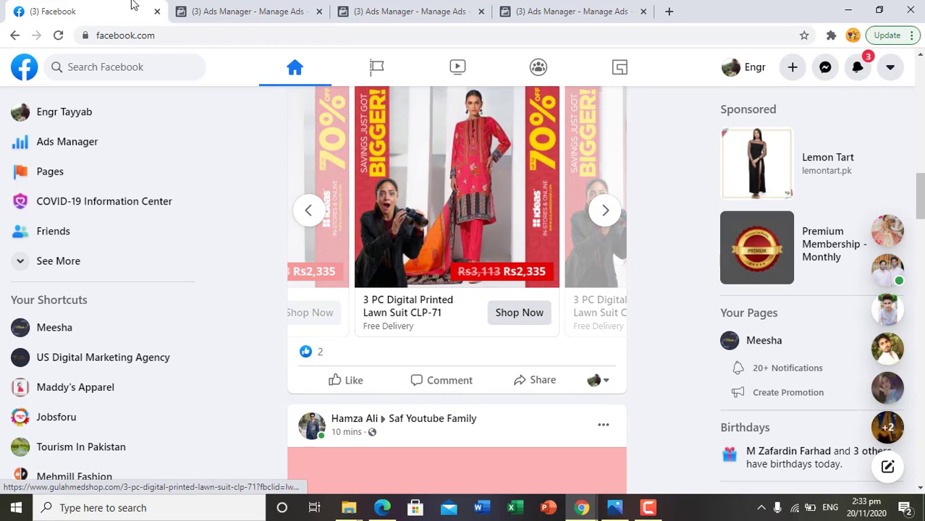
- Switch to the conversion fashion ad in Ads Manager and set its call to action to Shop Now
left_click(284, 10)
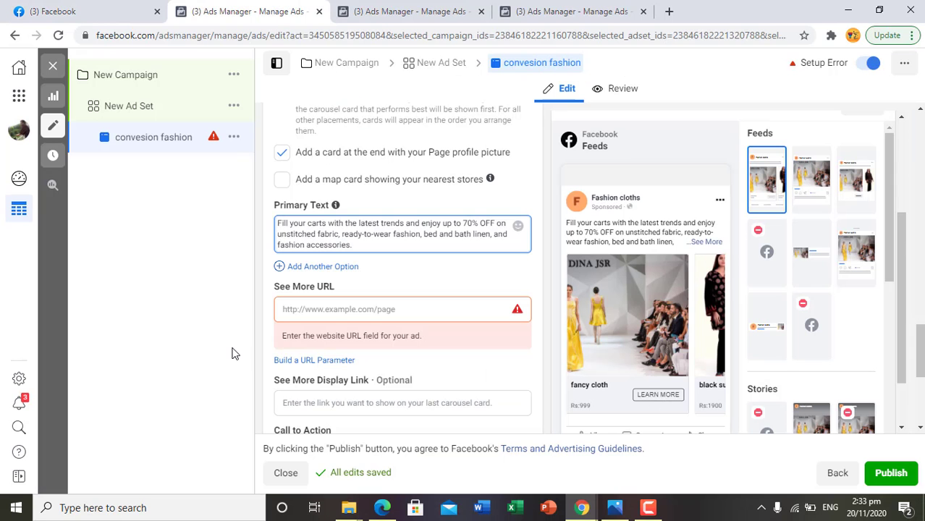
scroll(384, 347, "down", 1)
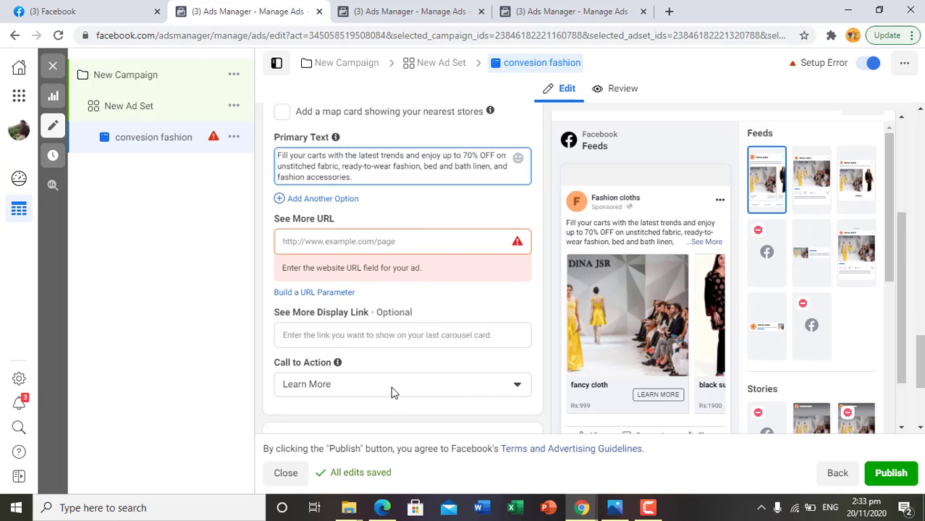
left_click(393, 387)
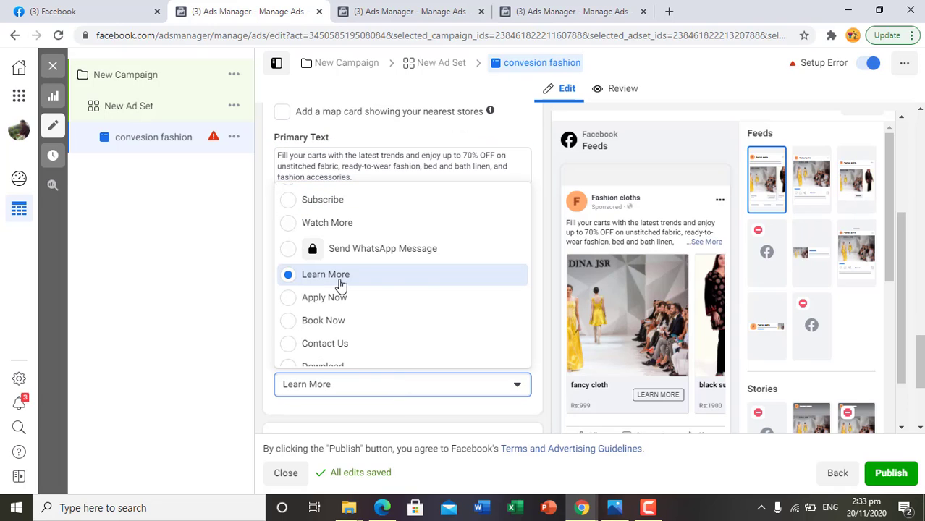
scroll(341, 284, "up", 3)
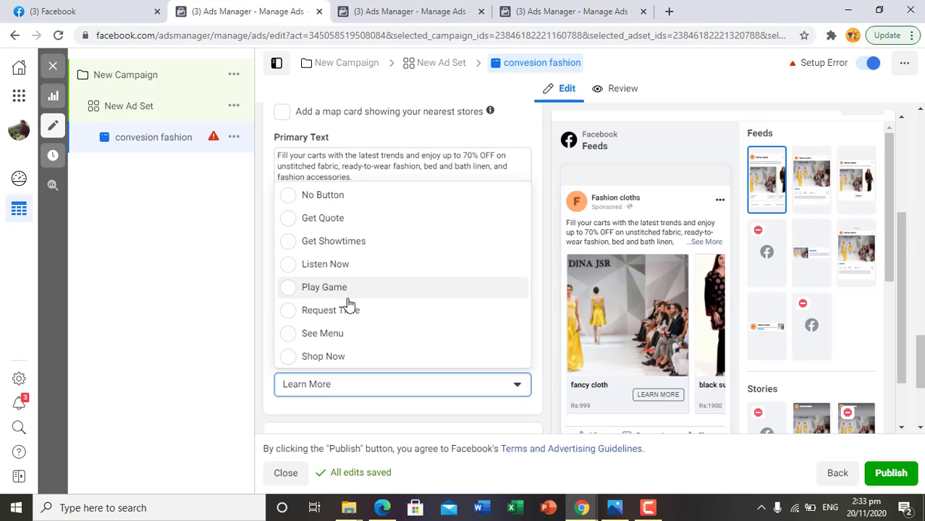
left_click(291, 358)
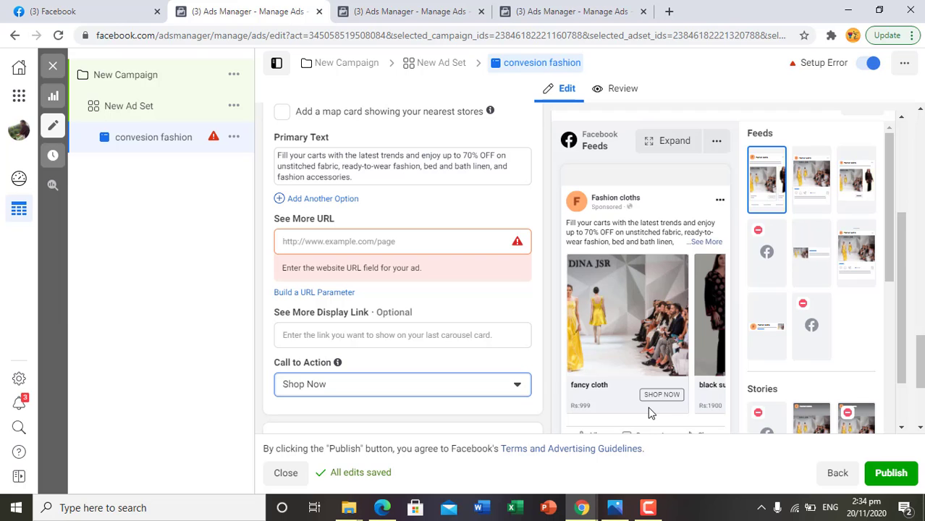
- Compare the conversion ad's Facebook feed preview with the sponsored Gul Ahmed carousel's text, shop link, card details and Shop Now buttons
left_click(120, 9)
left_click(221, 9)
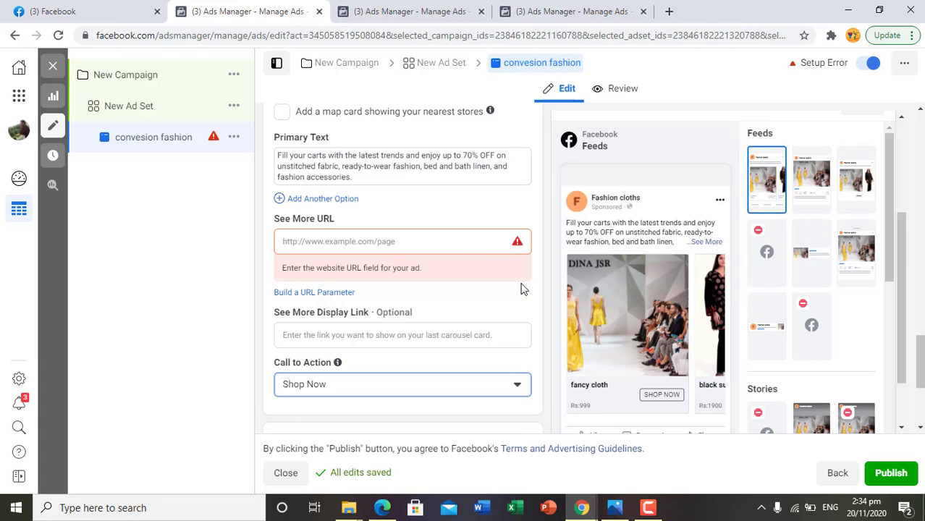
left_click(141, 6)
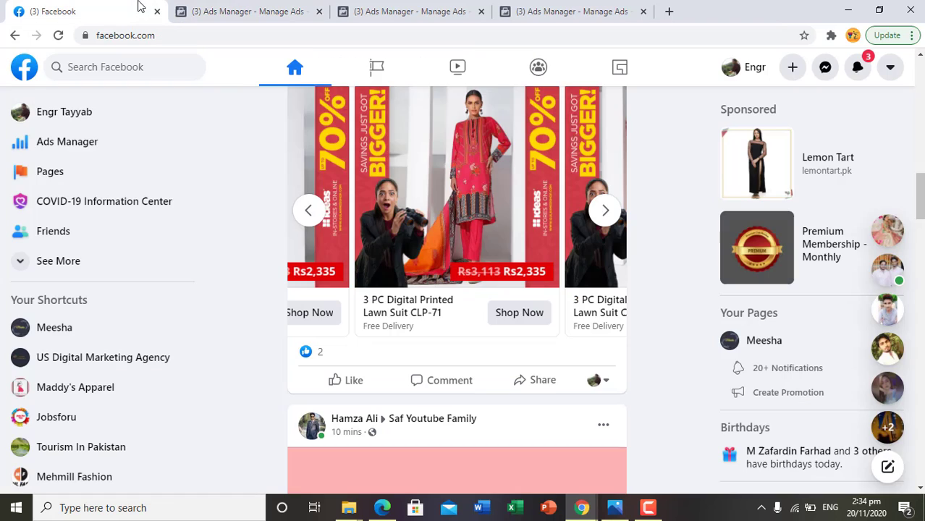
scroll(557, 429, "down", 1)
scroll(556, 431, "up", 1)
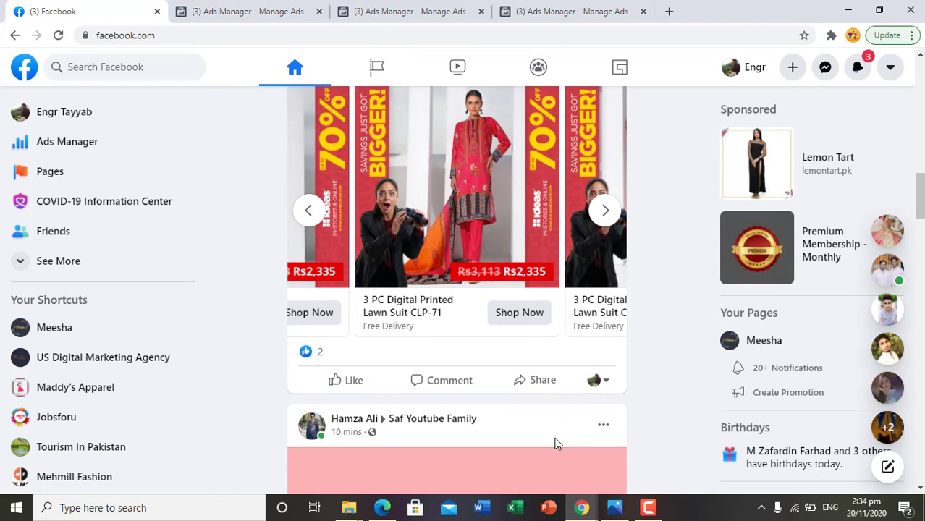
scroll(557, 443, "up", 3)
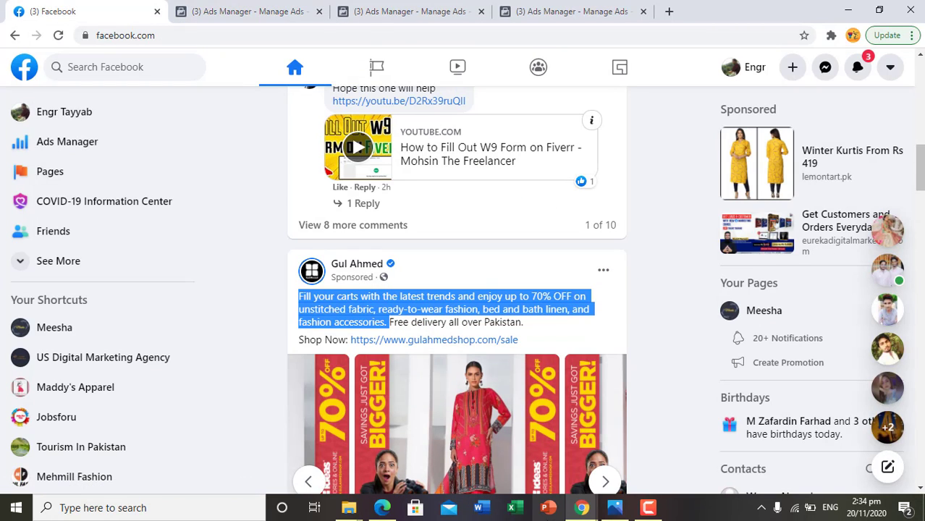
left_click(248, 11)
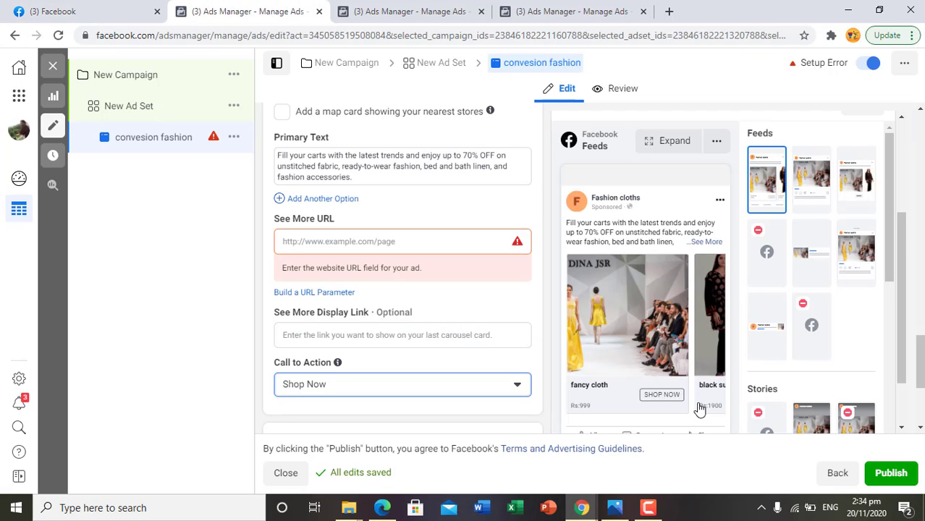
left_click(83, 8)
scroll(428, 348, "down", 1)
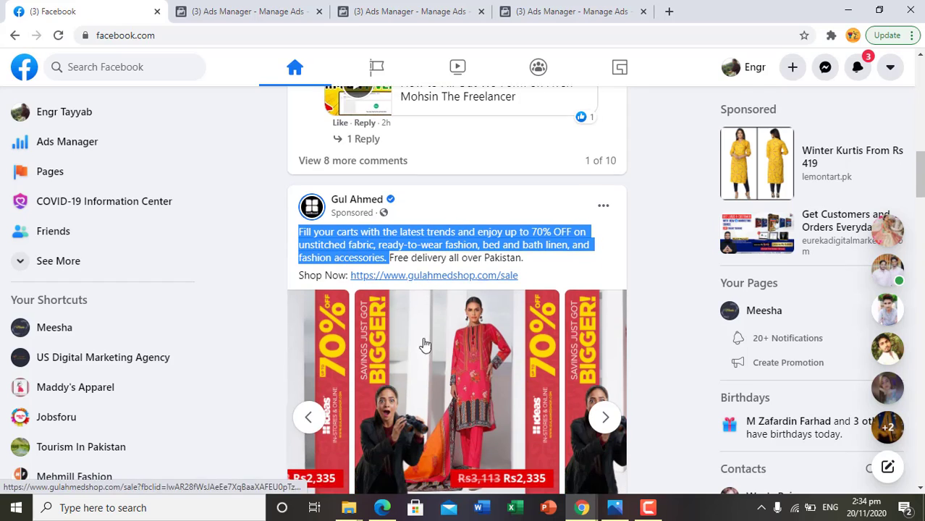
left_click(686, 251)
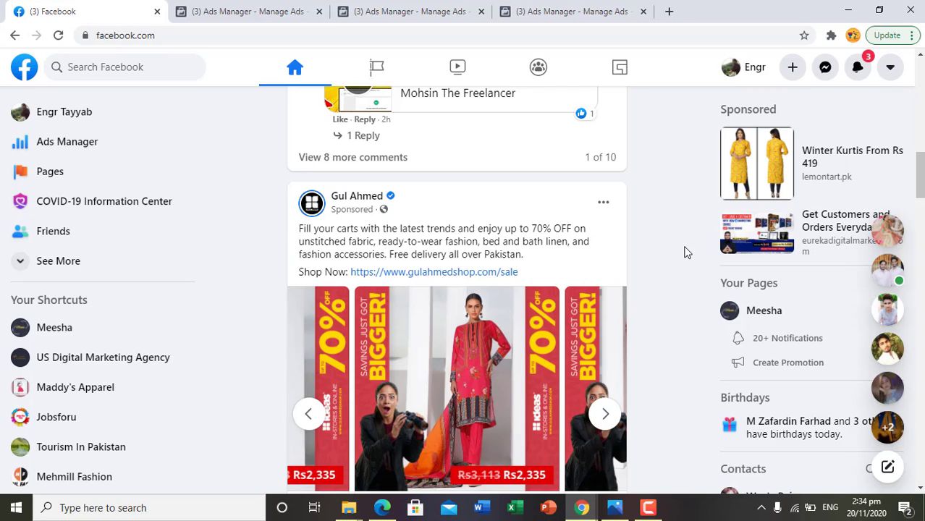
scroll(533, 463, "down", 3)
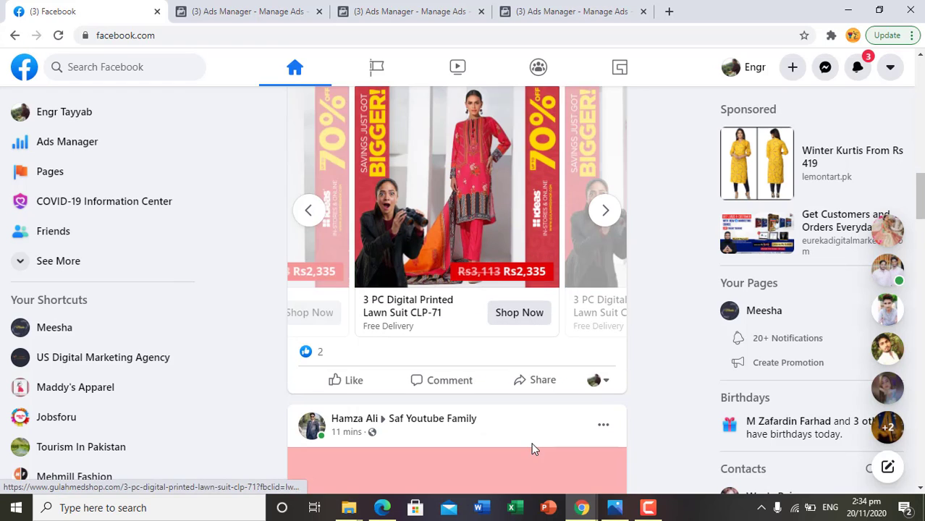
scroll(529, 435, "up", 2)
left_click(214, 9)
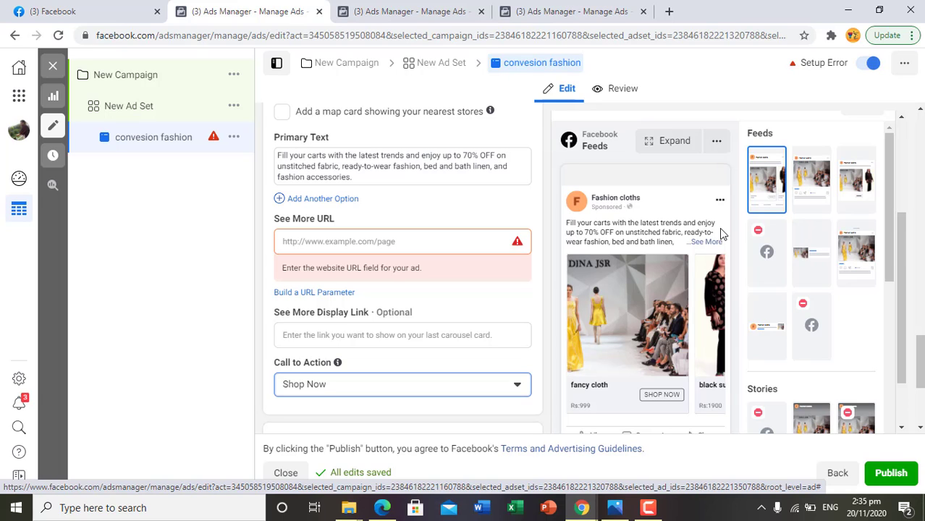
- Switch to the message ad in the mess campaign and set its format to Carousel
left_click(422, 10)
scroll(446, 288, "up", 8)
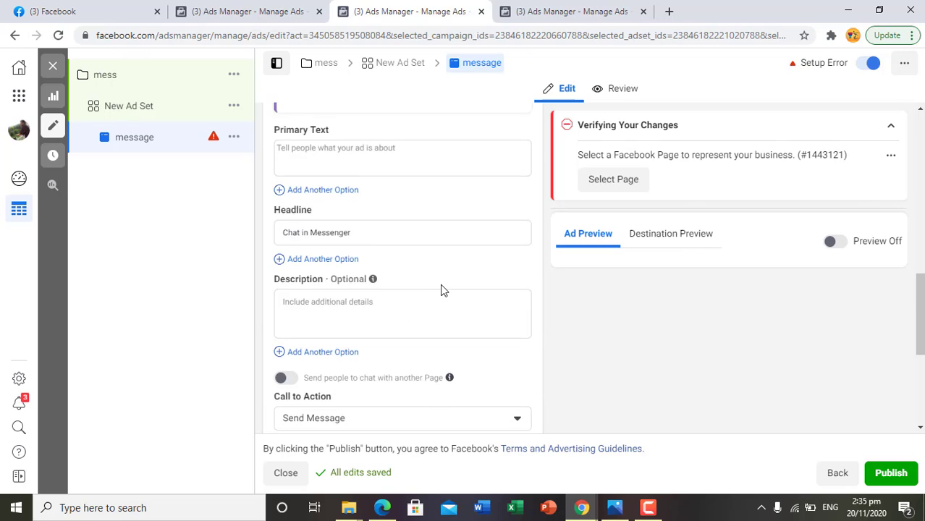
scroll(359, 209, "up", 3)
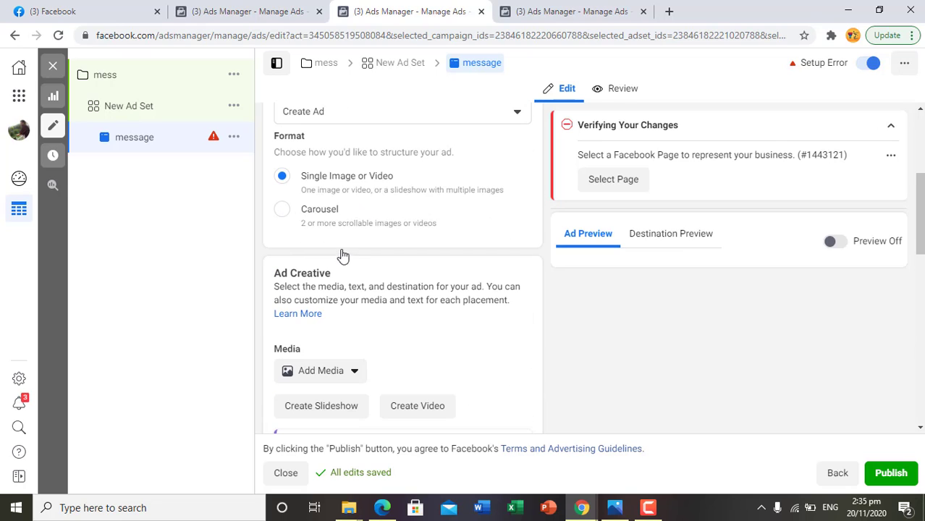
left_click(287, 214)
- Examine the message ad's carousel card fields, placement and primary text settings, call to action choices and tracking section
scroll(364, 318, "down", 2)
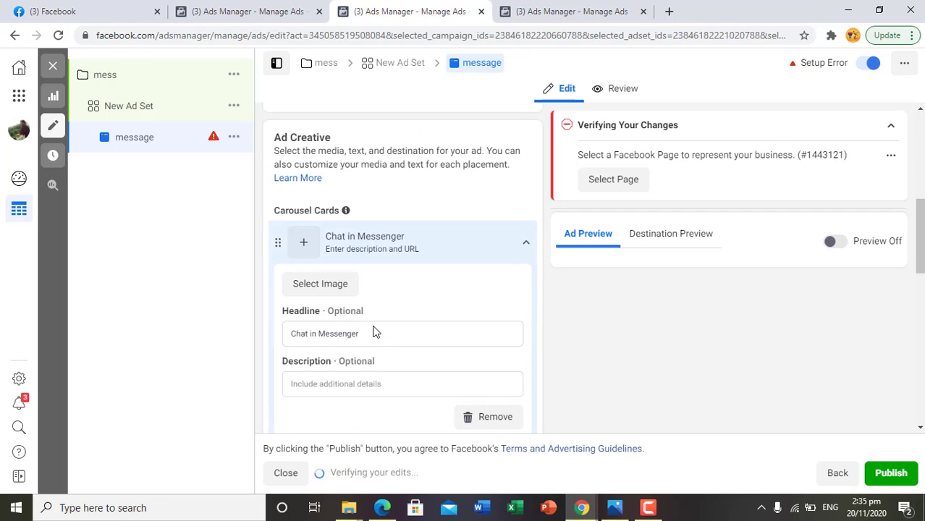
scroll(365, 319, "down", 2)
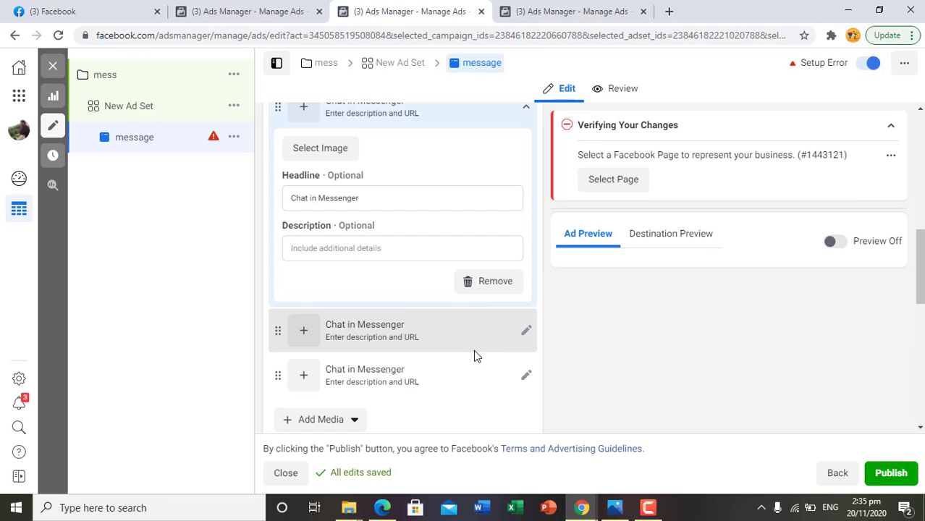
scroll(474, 350, "down", 5)
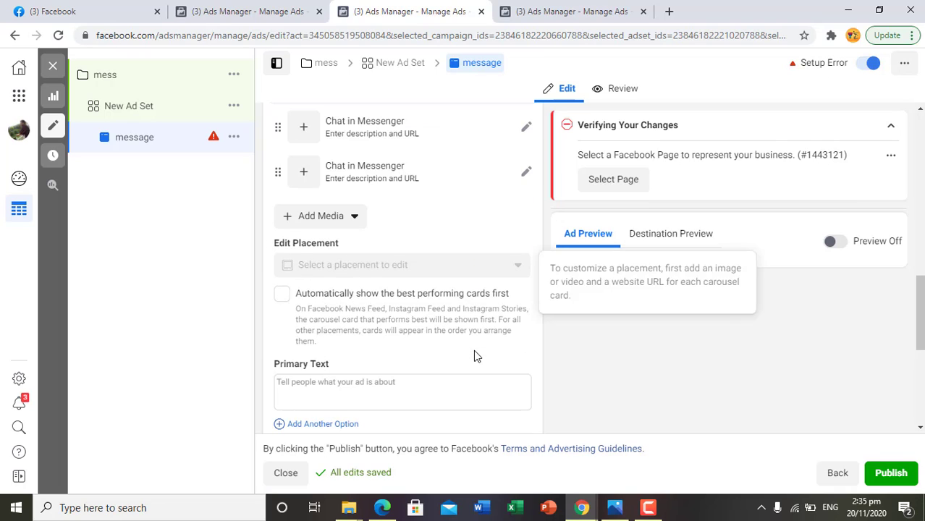
scroll(473, 350, "down", 2)
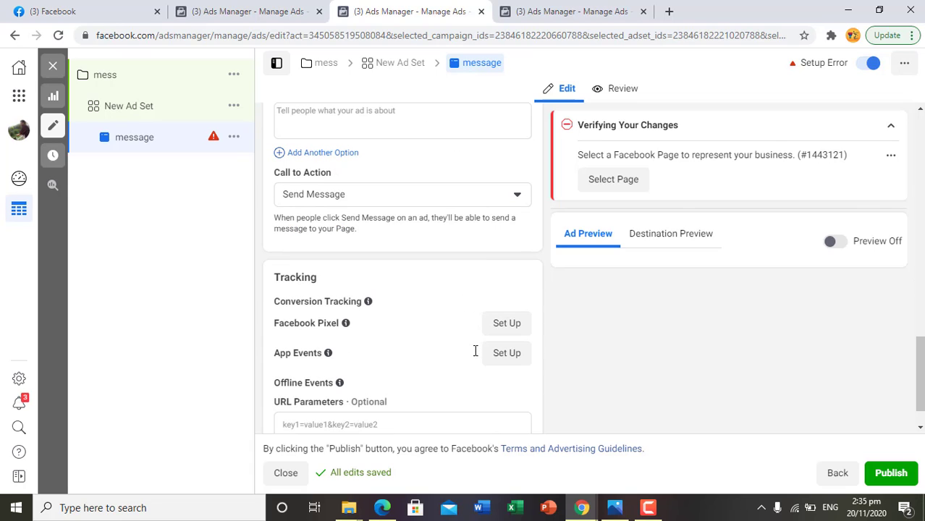
left_click(483, 196)
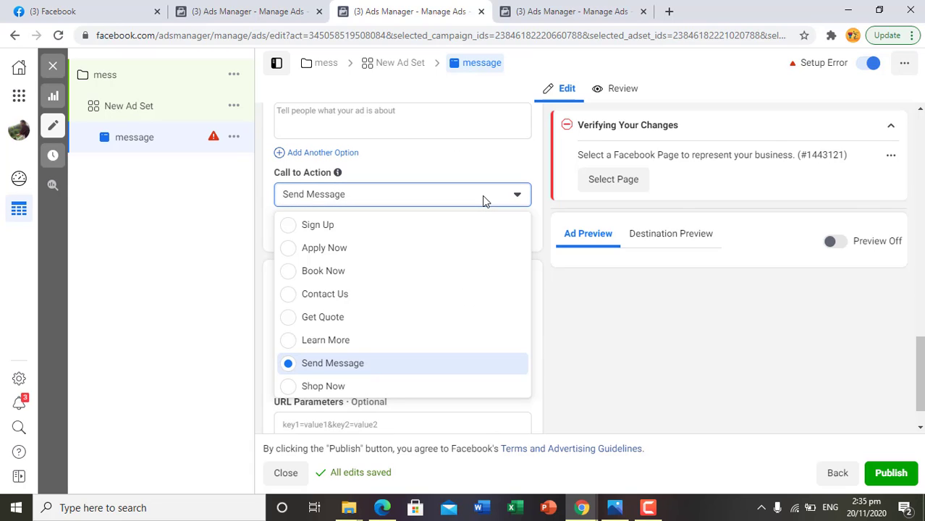
left_click(217, 354)
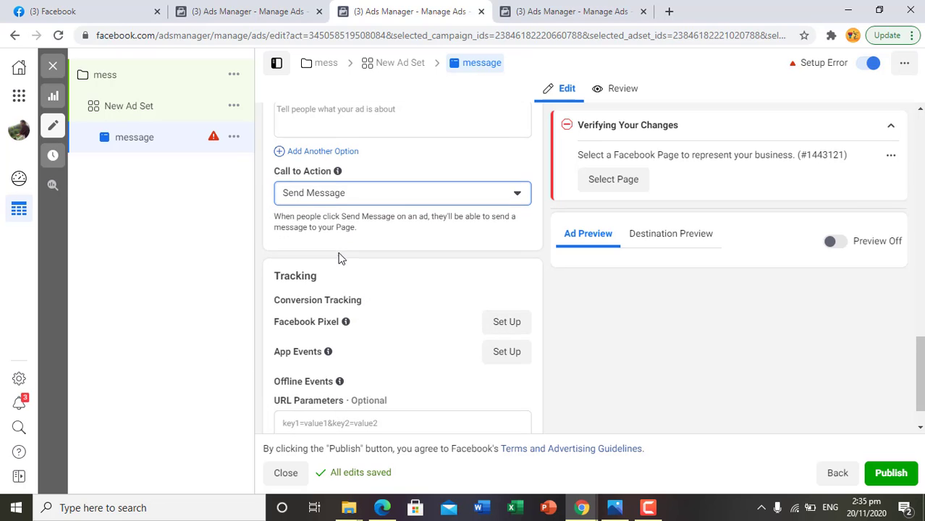
scroll(347, 264, "down", 1)
scroll(384, 293, "up", 6)
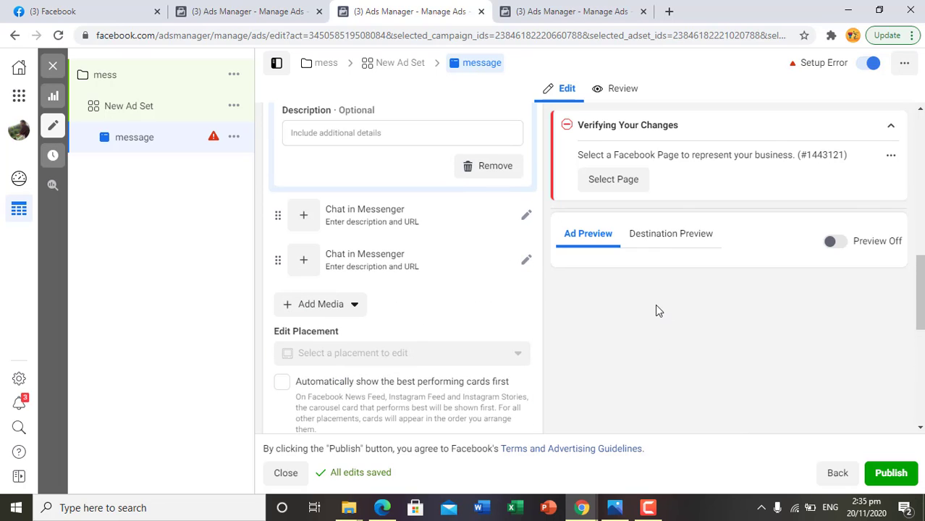
scroll(448, 354, "up", 3)
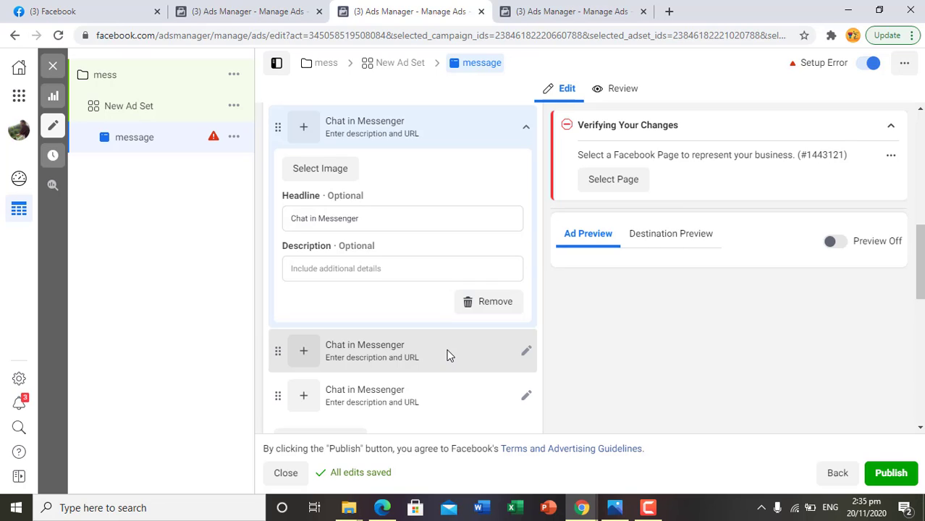
scroll(450, 353, "up", 3)
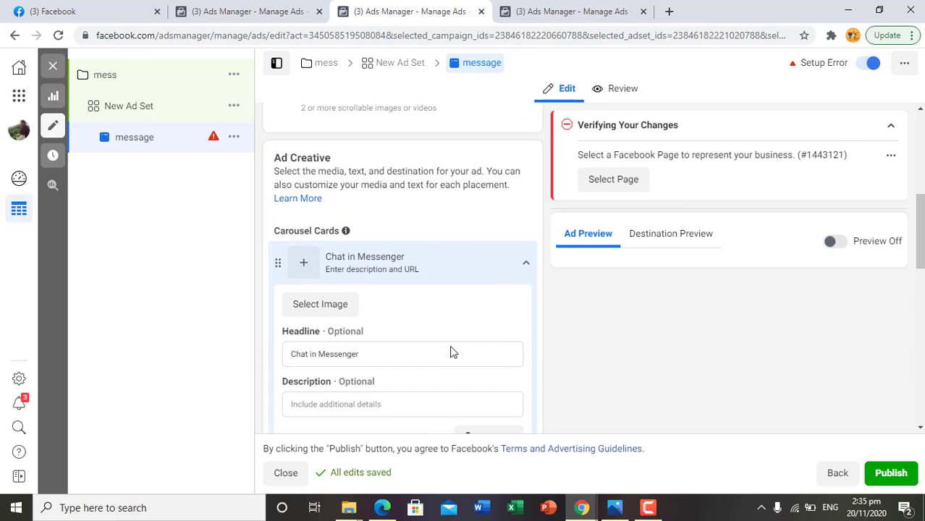
- Examine the traffic ad's destination, website URL, call to action, media and primary text fields, and return to the Facebook news feed
left_click(560, 10)
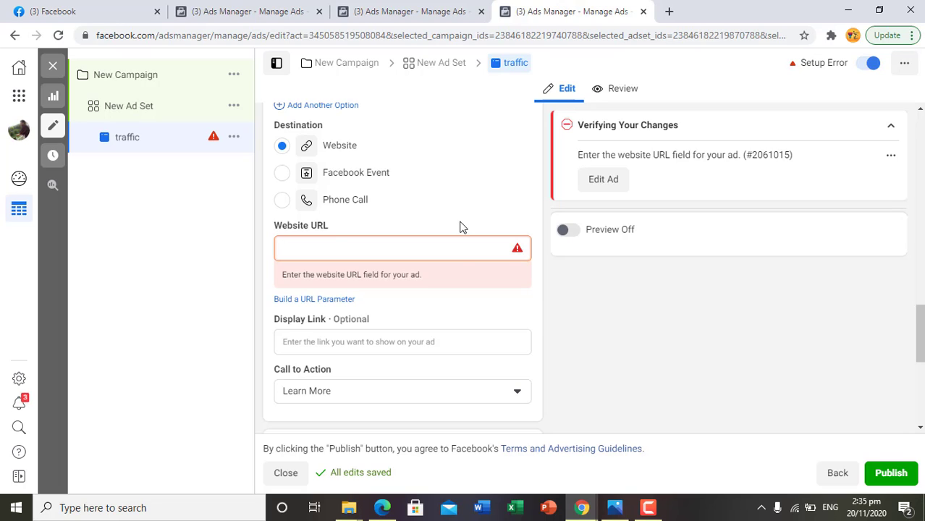
scroll(460, 227, "up", 10)
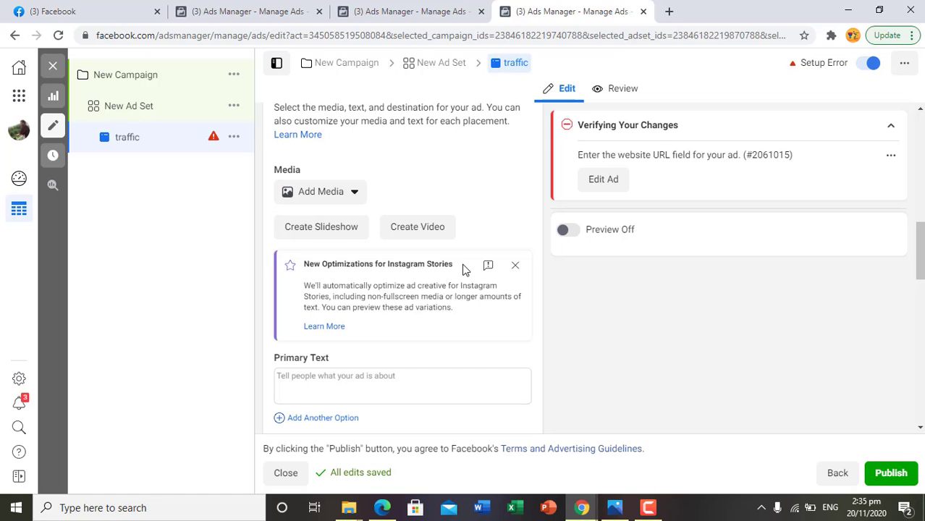
left_click(86, 9)
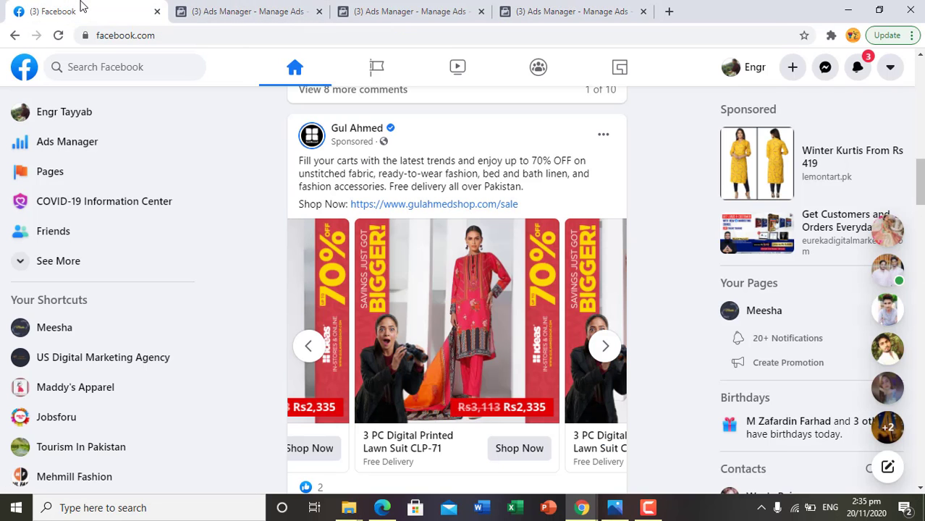